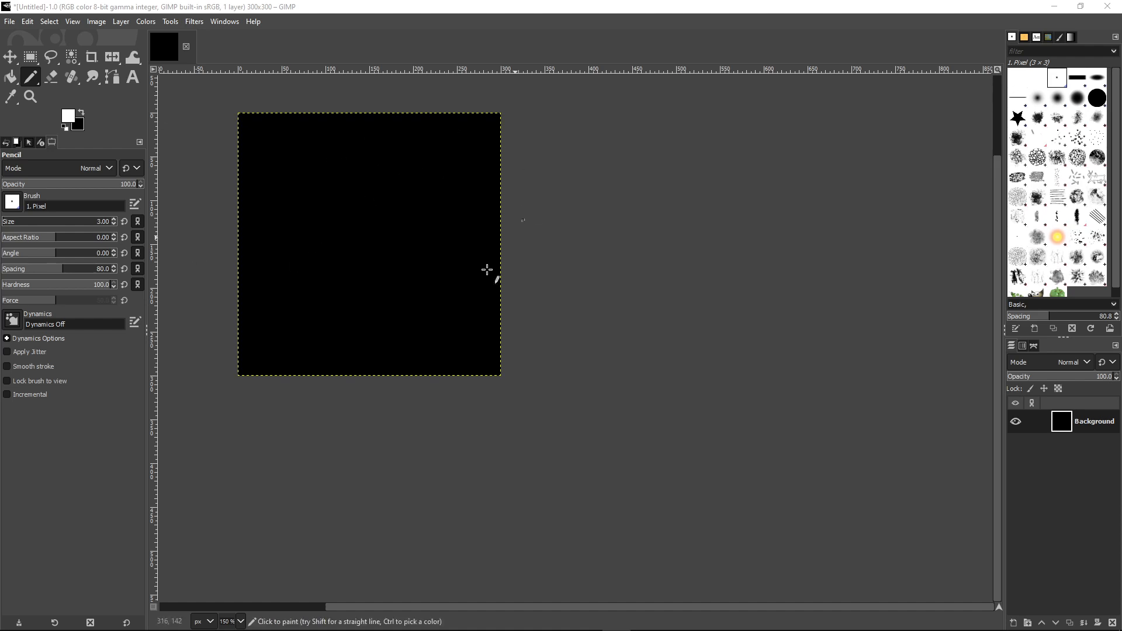
Pencil crossing vertical and horizontal white lines across the black canvas, plus a small rectangle above and a large rounded outline below.
left_click(255, 11)
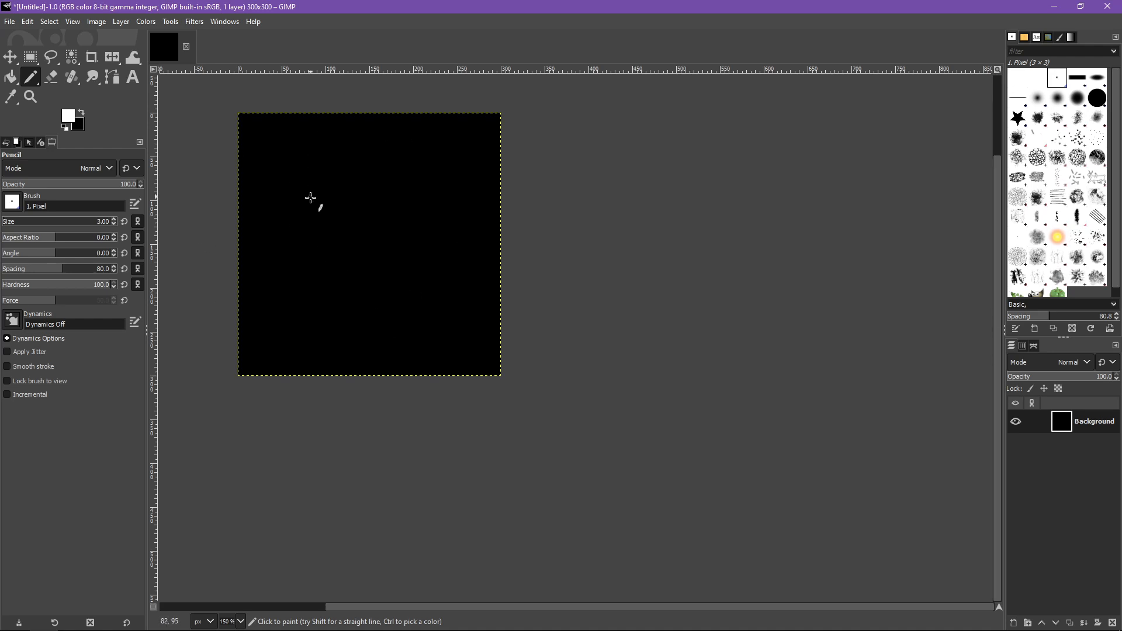
left_click_drag(315, 119, 308, 377)
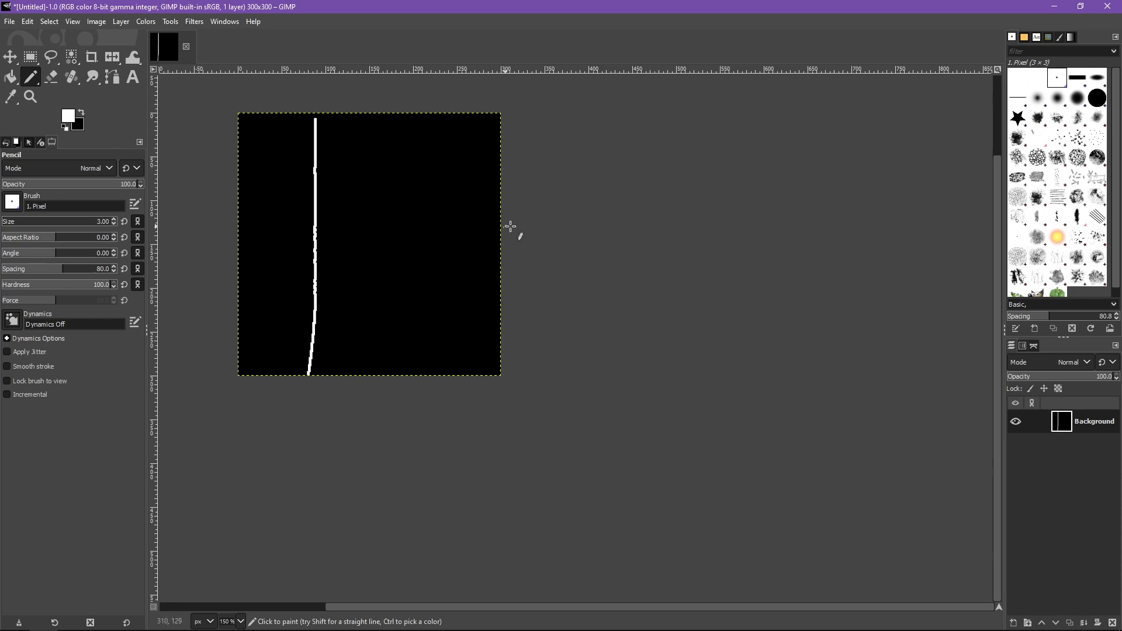
left_click_drag(511, 230, 236, 208)
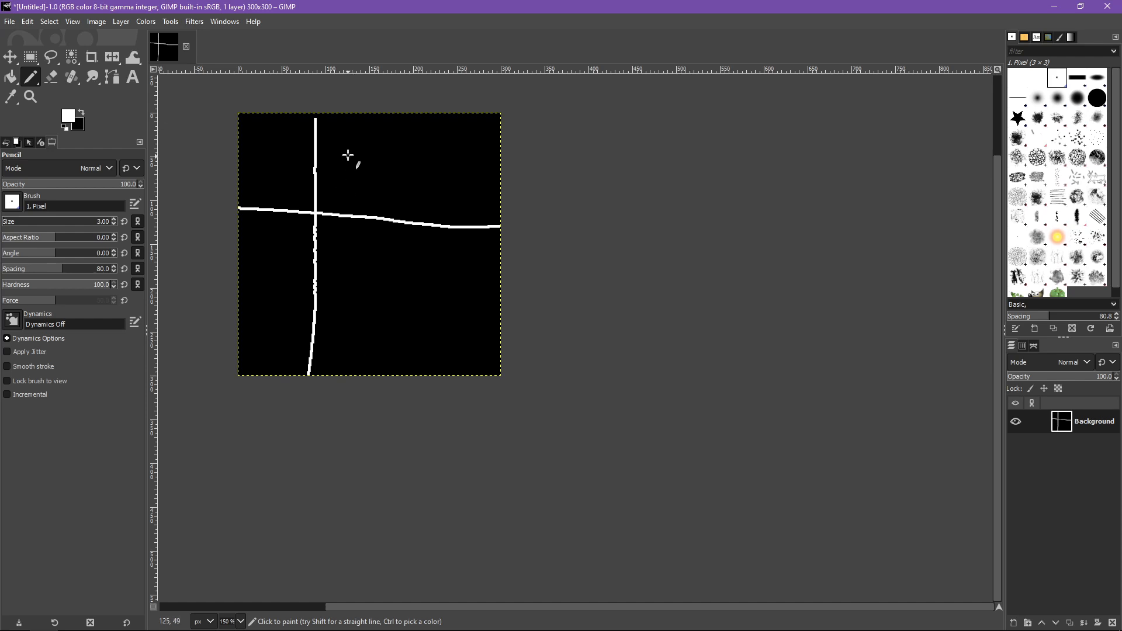
mouse_move(346, 187)
left_mouse_down()
mouse_move(388, 161)
mouse_move(384, 190)
mouse_move(333, 190)
left_mouse_up()
mouse_move(379, 241)
left_mouse_down()
mouse_move(343, 267)
mouse_move(333, 342)
mouse_move(420, 337)
mouse_move(406, 260)
mouse_move(375, 238)
mouse_move(376, 261)
left_mouse_up()
left_click_drag(353, 308, 351, 316)
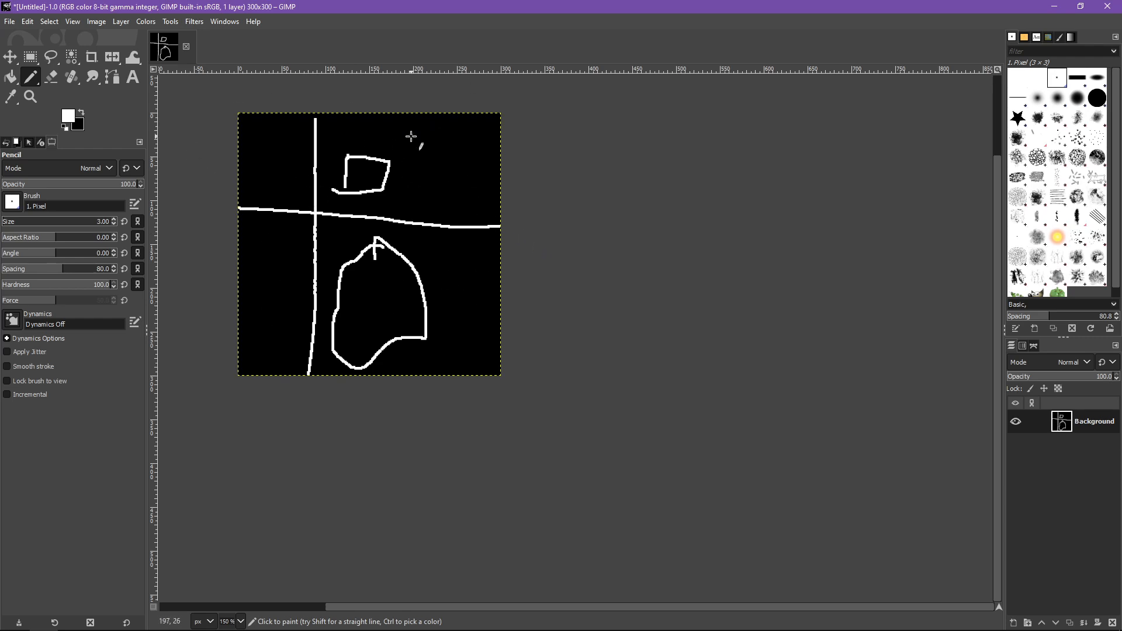
Undo all the white line and shape strokes, leaving a plain black canvas.
key("ctrl+z")
key("ctrl+z")
key("ctrl+z")
key("ctrl+z")
key("ctrl+z")
key("ctrl+z")
key("ctrl+z")
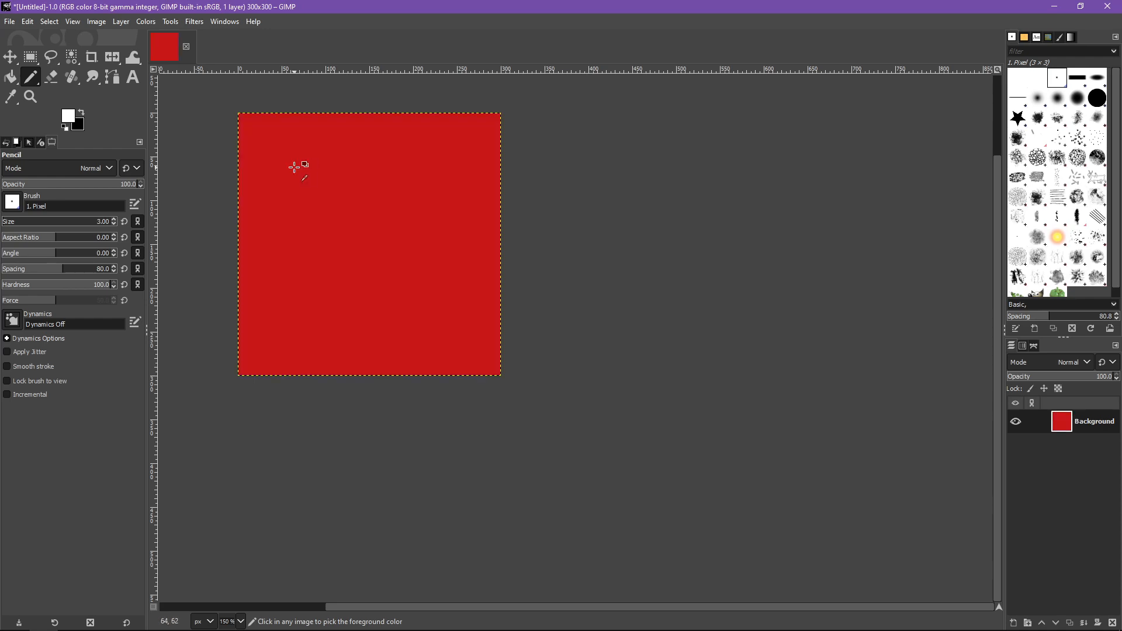
key("ctrl+z")
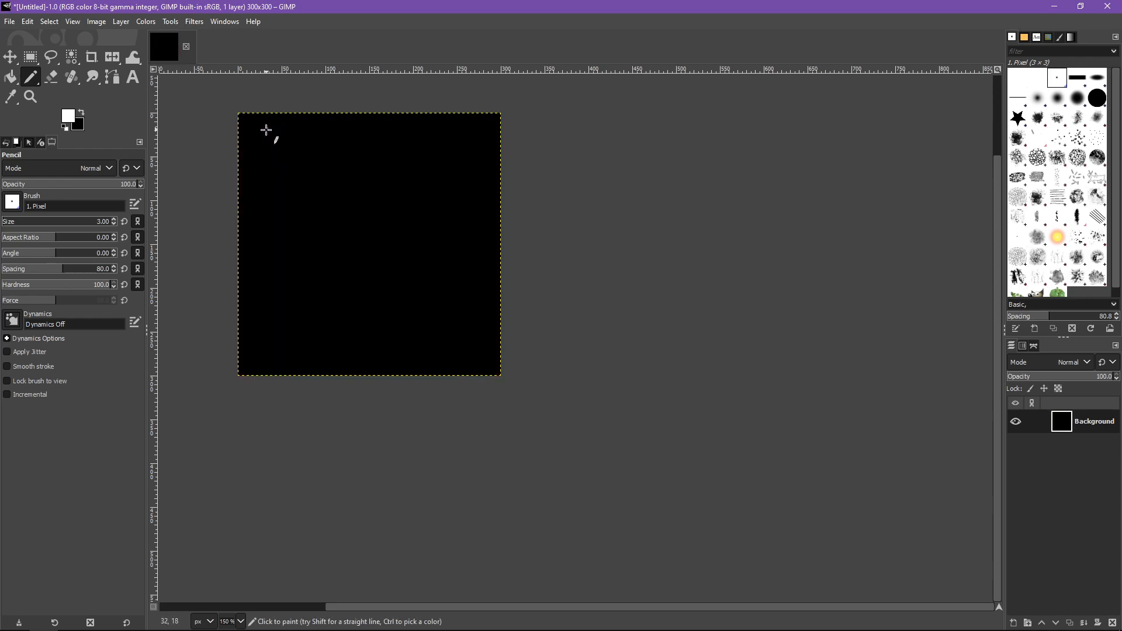
Handwrite "X .png" in white across the upper part of the canvas, try underlining it and undo the underline.
mouse_move(286, 136)
left_mouse_down()
mouse_move(266, 166)
mouse_move(335, 194)
mouse_move(338, 146)
mouse_move(328, 171)
mouse_move(351, 150)
mouse_move(361, 170)
mouse_move(377, 152)
mouse_move(382, 188)
mouse_move(351, 202)
left_mouse_up()
left_click(315, 166)
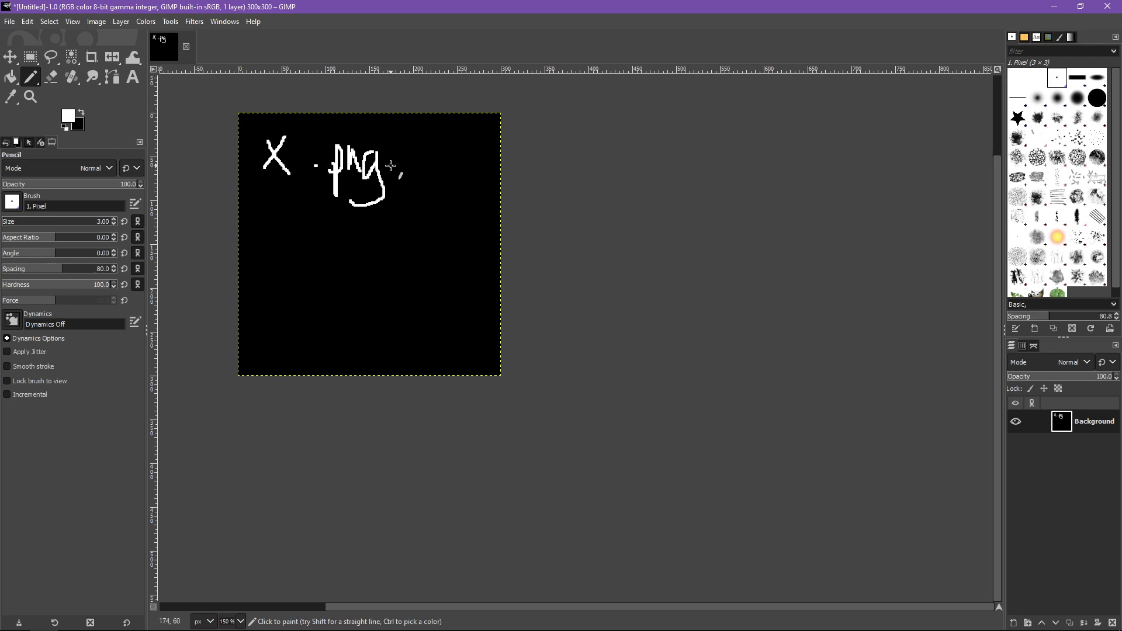
left_click_drag(250, 199, 443, 197)
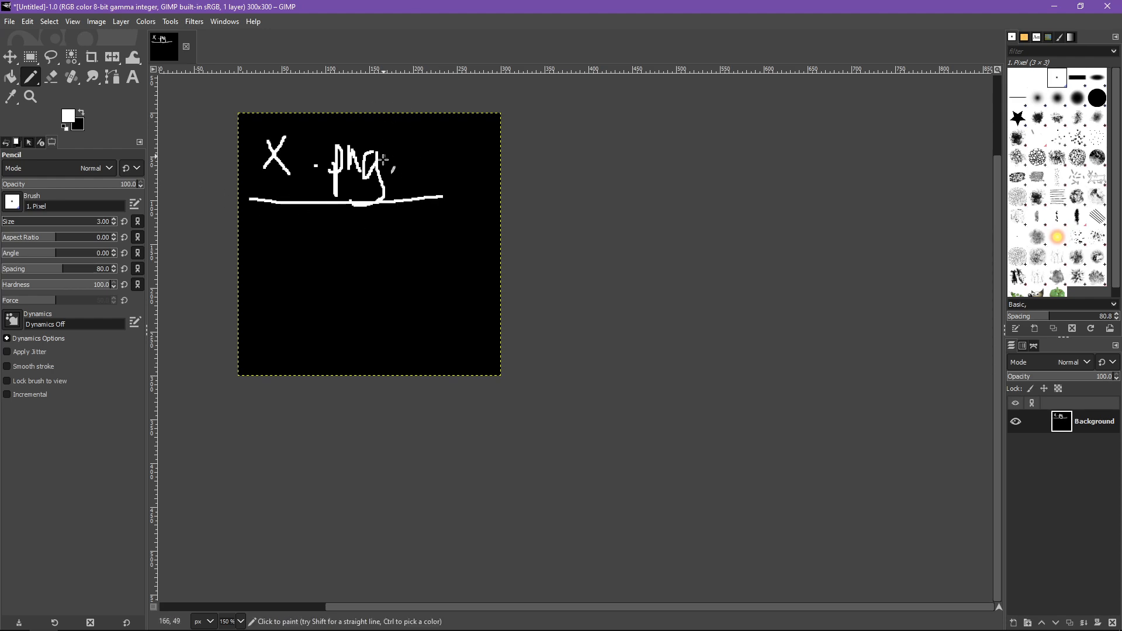
key("ctrl+z")
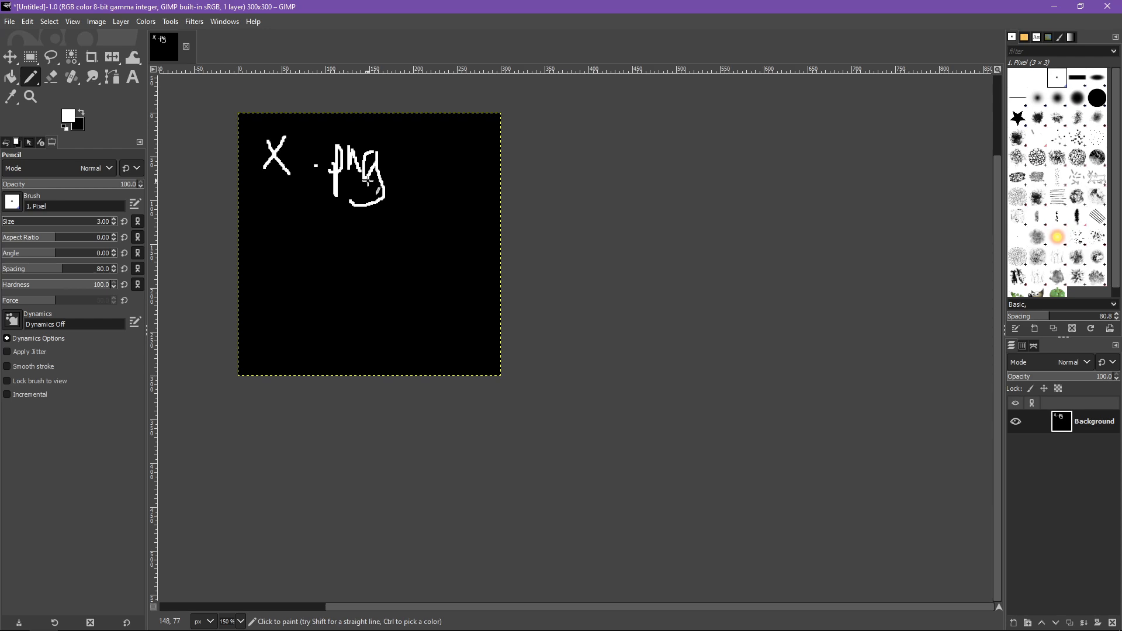
Handwrite "x_veg.png" in the lower part of the canvas and link the two names' x's with a vertical double-headed arrow.
left_click_drag(349, 223, 347, 228)
mouse_move(268, 275)
left_mouse_down()
mouse_move(257, 297)
mouse_move(265, 287)
left_mouse_up()
mouse_move(283, 295)
left_mouse_down()
mouse_move(312, 297)
mouse_move(319, 273)
mouse_move(334, 295)
mouse_move(351, 279)
mouse_move(341, 312)
left_mouse_up()
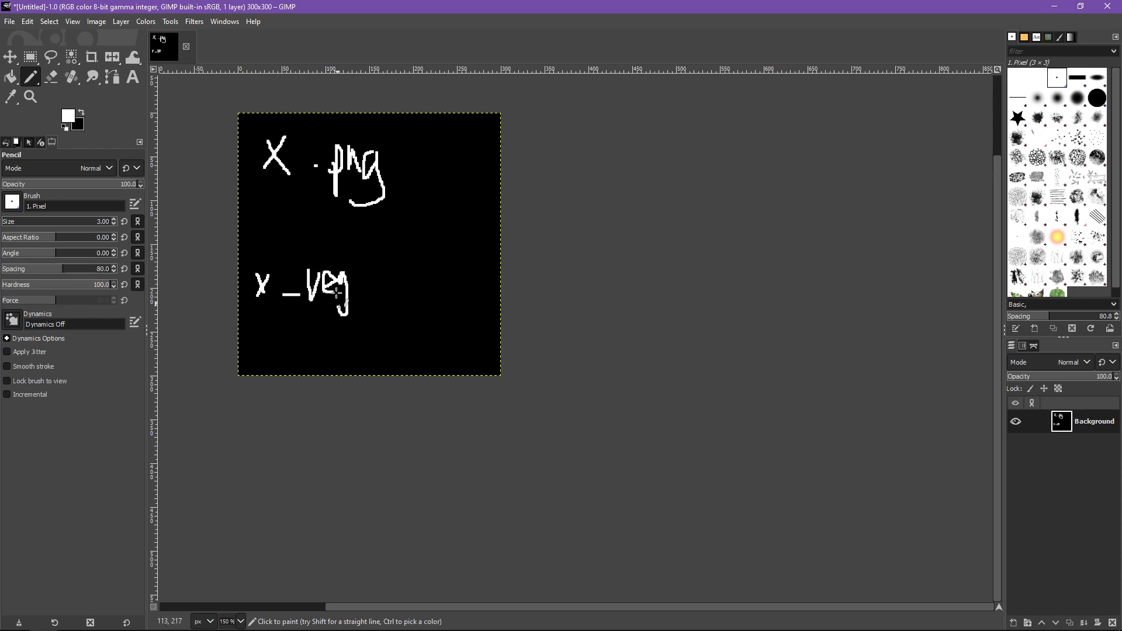
mouse_move(263, 261)
left_mouse_down()
mouse_move(276, 180)
mouse_move(266, 258)
left_mouse_up()
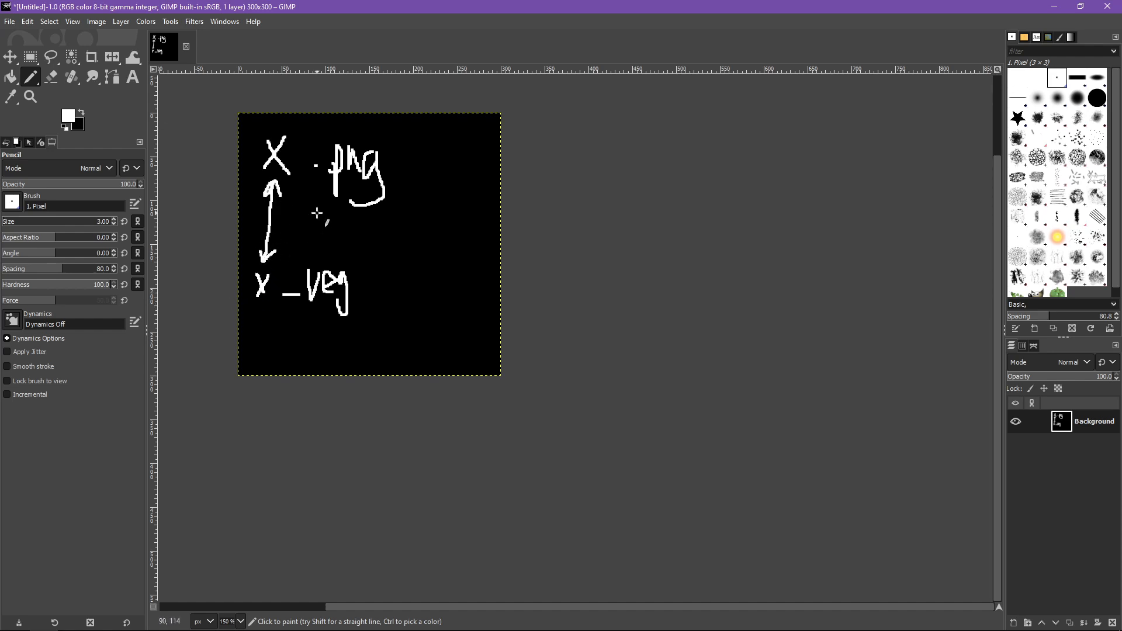
left_click(366, 299)
mouse_move(391, 284)
left_mouse_down()
mouse_move(393, 315)
mouse_move(402, 280)
mouse_move(398, 293)
mouse_move(415, 302)
mouse_move(423, 271)
mouse_move(433, 294)
mouse_move(446, 282)
mouse_move(429, 319)
left_mouse_up()
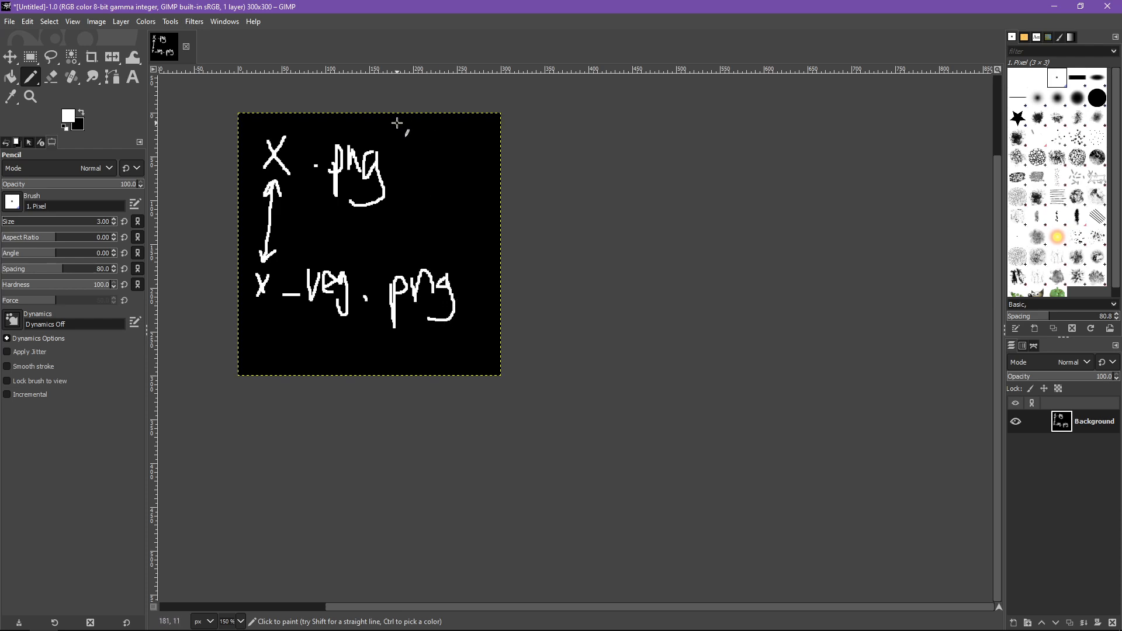
Pencil a bracket joining the two file names, underline "x_veg.png" and circle "X .png".
mouse_move(397, 123)
left_mouse_down()
mouse_move(483, 121)
mouse_move(488, 339)
mouse_move(407, 355)
left_mouse_up()
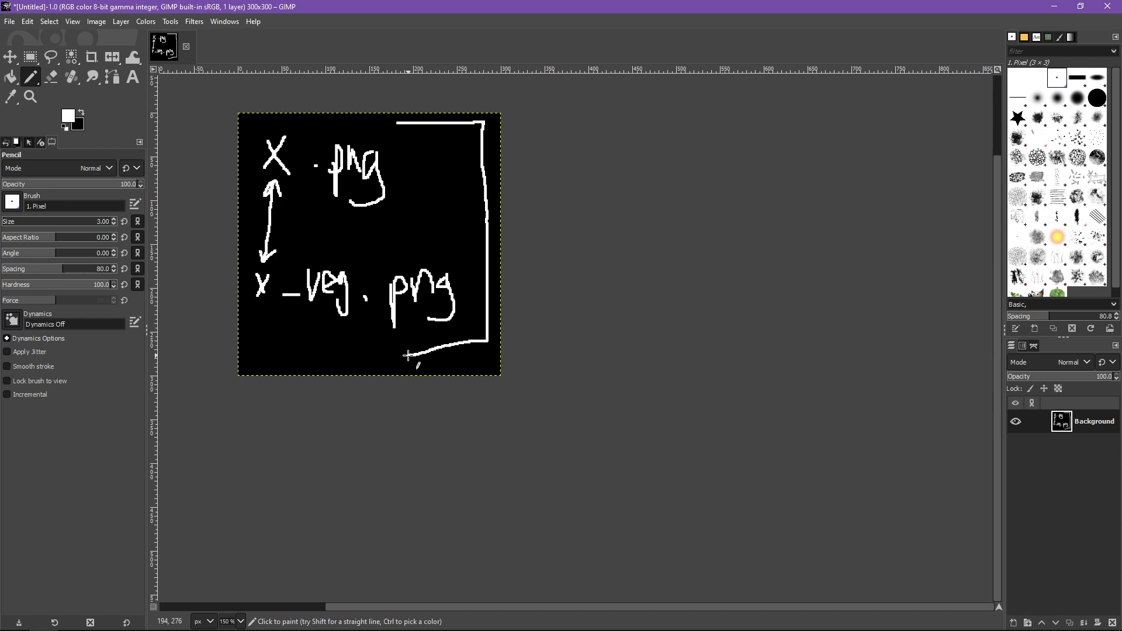
left_click_drag(257, 316, 455, 319)
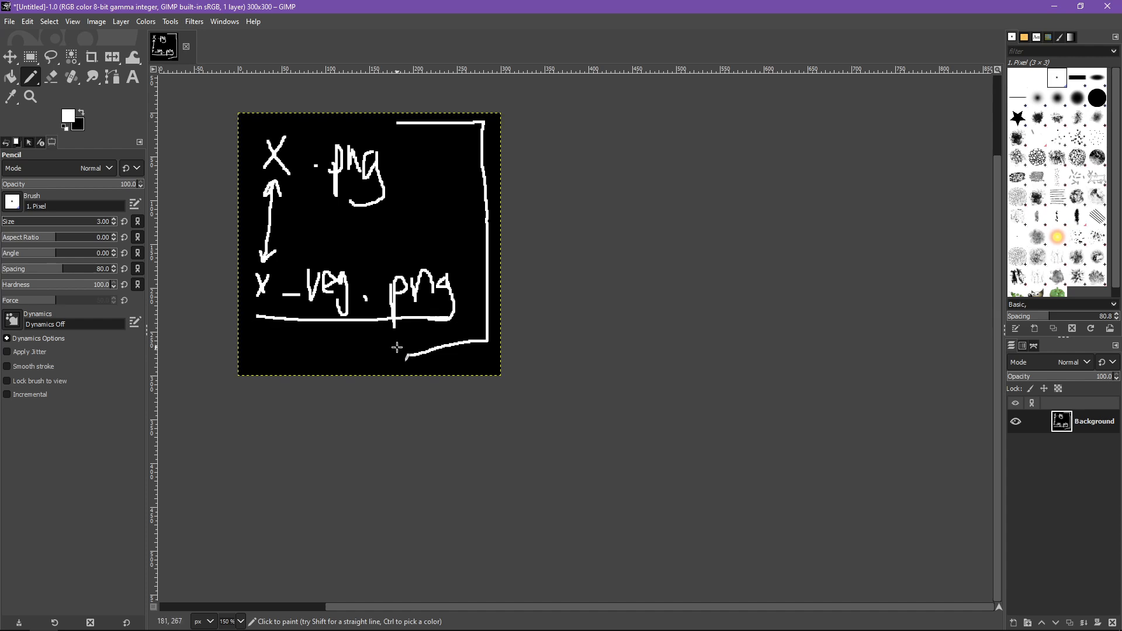
mouse_move(356, 116)
left_mouse_down()
mouse_move(257, 134)
mouse_move(244, 194)
mouse_move(376, 224)
mouse_move(416, 169)
mouse_move(353, 121)
left_mouse_up()
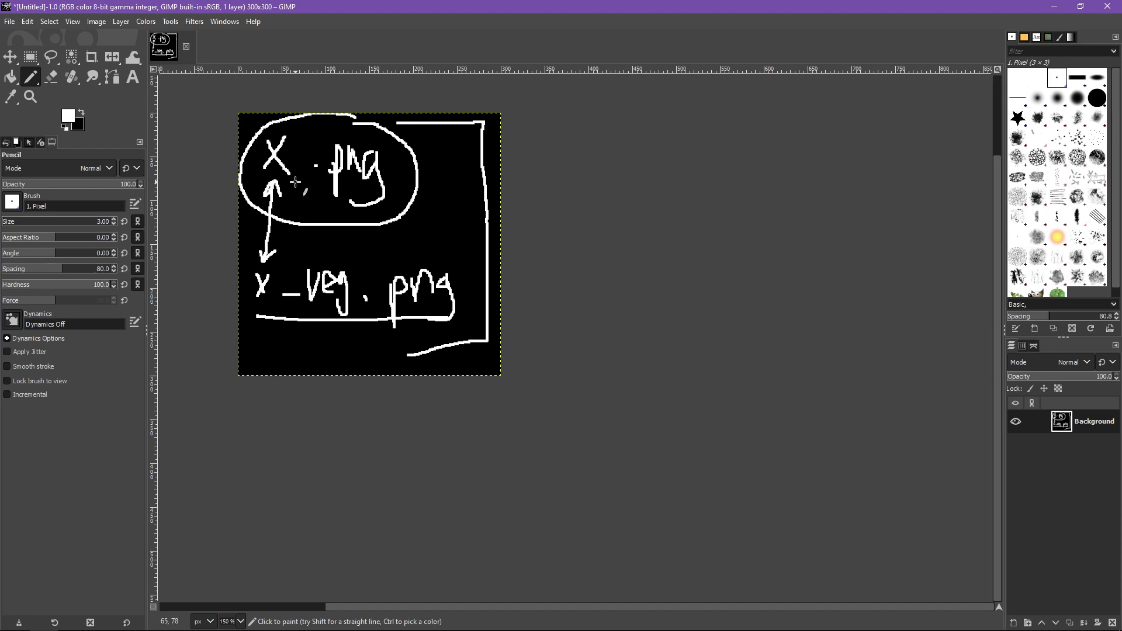
Annotate the diagram with an equals sign beside "X .png" and a loop around "x_veg.png".
mouse_move(408, 169)
left_mouse_down()
mouse_move(439, 169)
mouse_move(439, 180)
left_mouse_up()
left_click_drag(247, 295, 301, 321)
left_click_drag(466, 298, 447, 320)
mouse_move(301, 246)
left_mouse_down()
mouse_move(318, 245)
mouse_move(309, 262)
left_mouse_up()
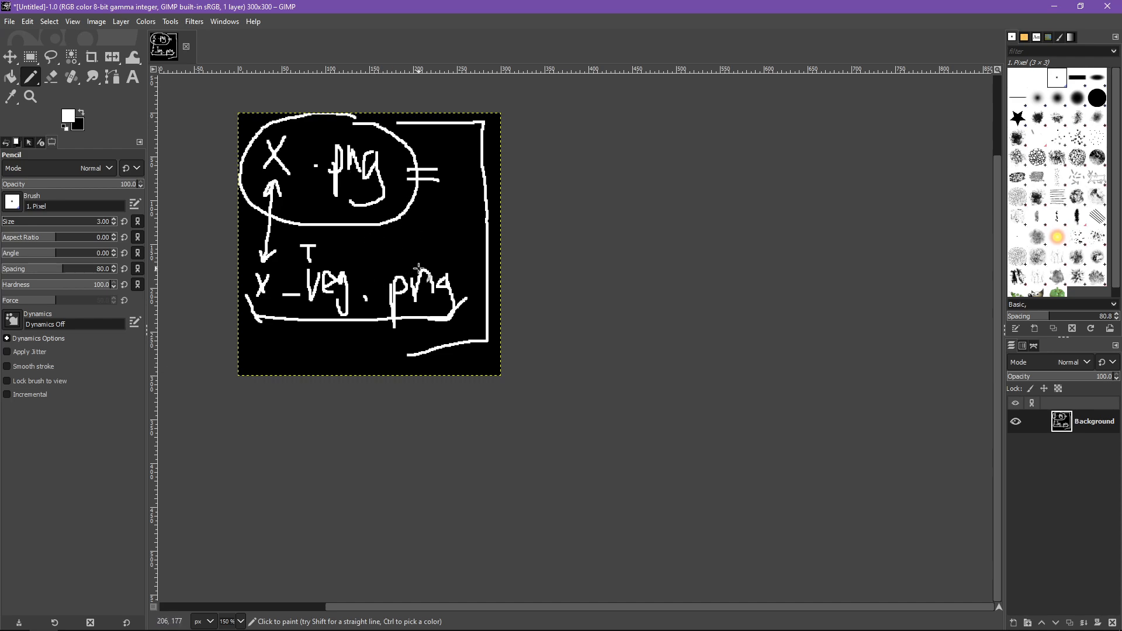
mouse_move(418, 269)
left_mouse_down()
mouse_move(213, 321)
mouse_move(355, 258)
mouse_move(321, 259)
left_mouse_up()
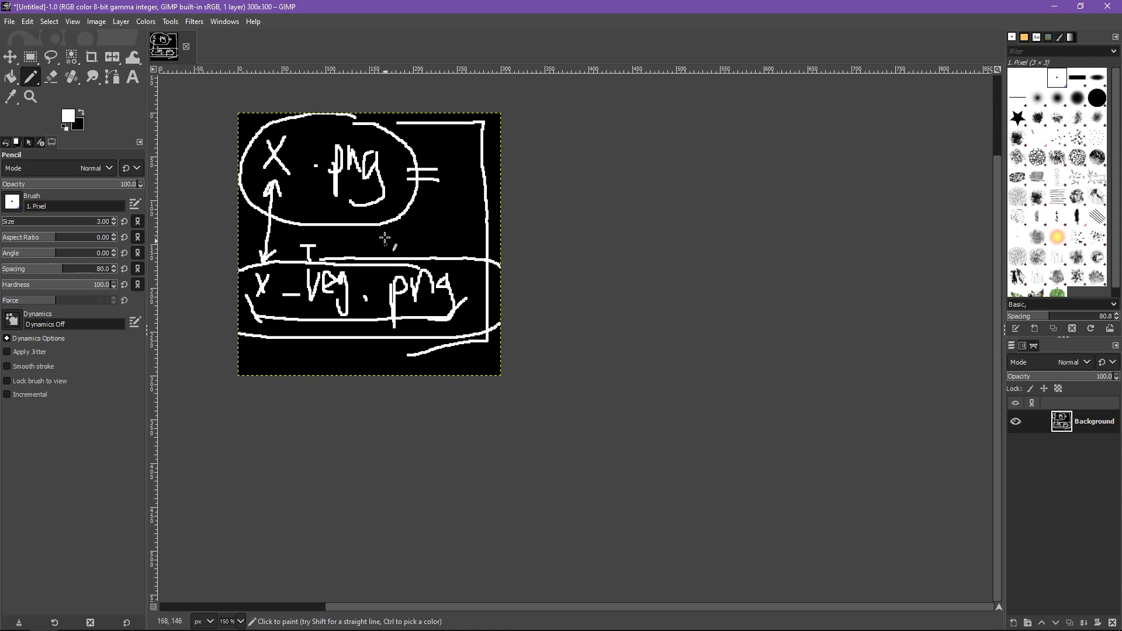
left_click_drag(376, 220, 377, 257)
left_click_drag(455, 246, 453, 249)
Undo every stroke of the file name diagram until the canvas is plain black.
key("ctrl+z")
key("ctrl+z")
key("ctrl+z")
key("ctrl+z")
key("ctrl+z")
key("ctrl+z")
key("ctrl+z")
key("ctrl+z")
key("ctrl+z")
key("ctrl+z")
key("ctrl+z")
key("ctrl+z")
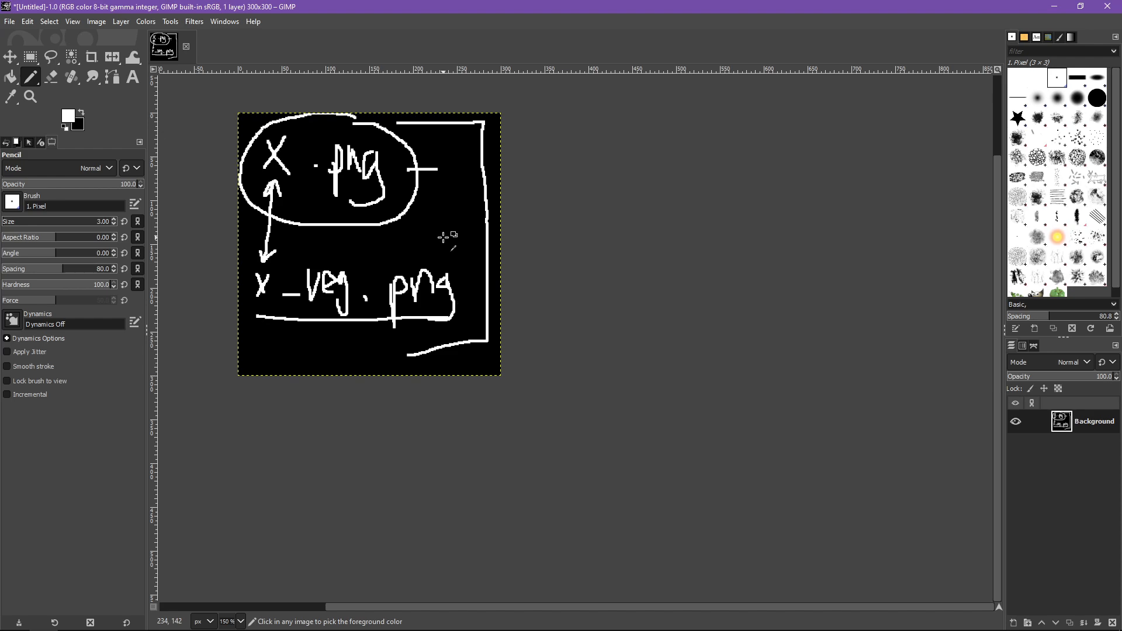
key("ctrl+z")
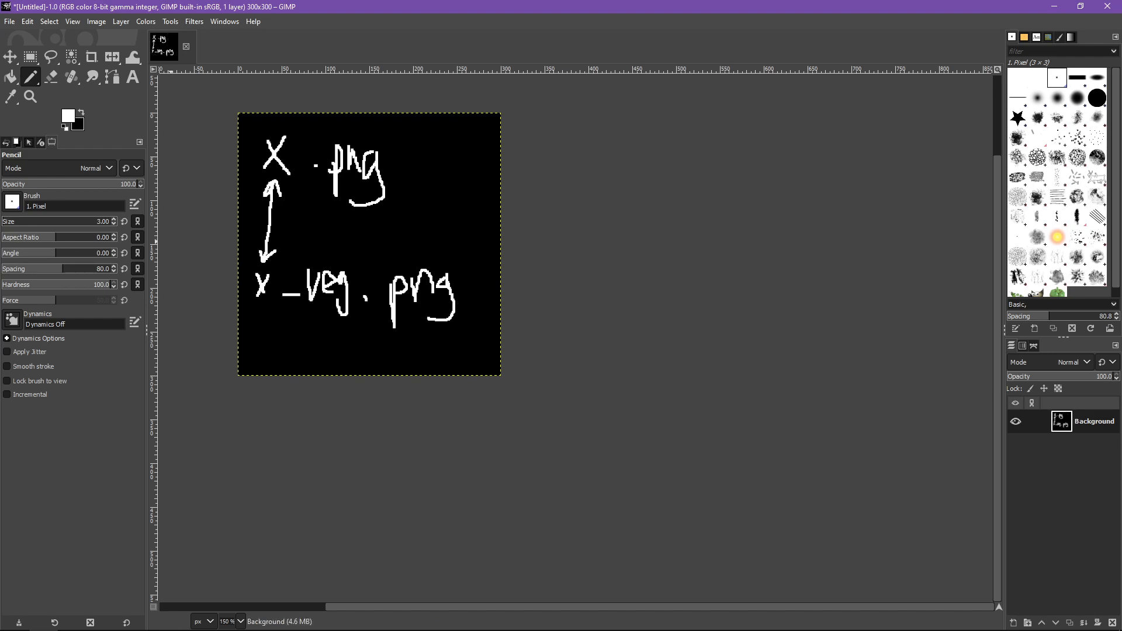
key("ctrl+z")
key("ctrl+z")
key("ctrl+z")
key("ctrl+z")
key("ctrl+z")
key("ctrl+z")
key("ctrl+z")
key("ctrl+z")
key("ctrl+z")
key("ctrl+z")
key("ctrl+z")
key("ctrl+z")
key("ctrl+z")
key("ctrl+z")
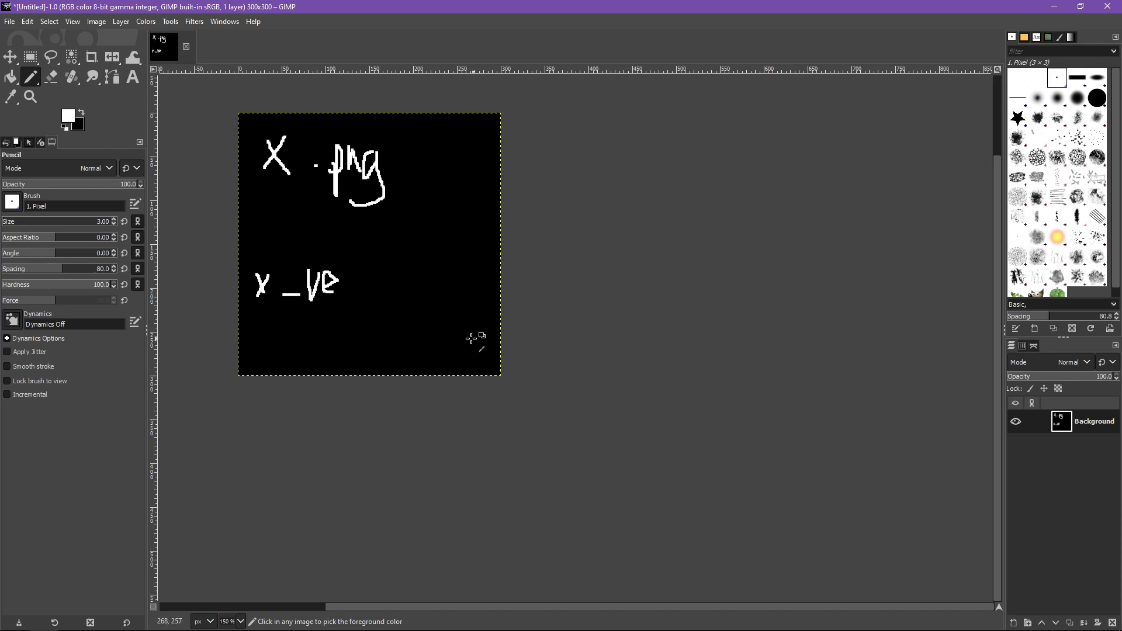
key("ctrl+z")
key("ctrl+z")
key("ctrl+z")
key("ctrl+z")
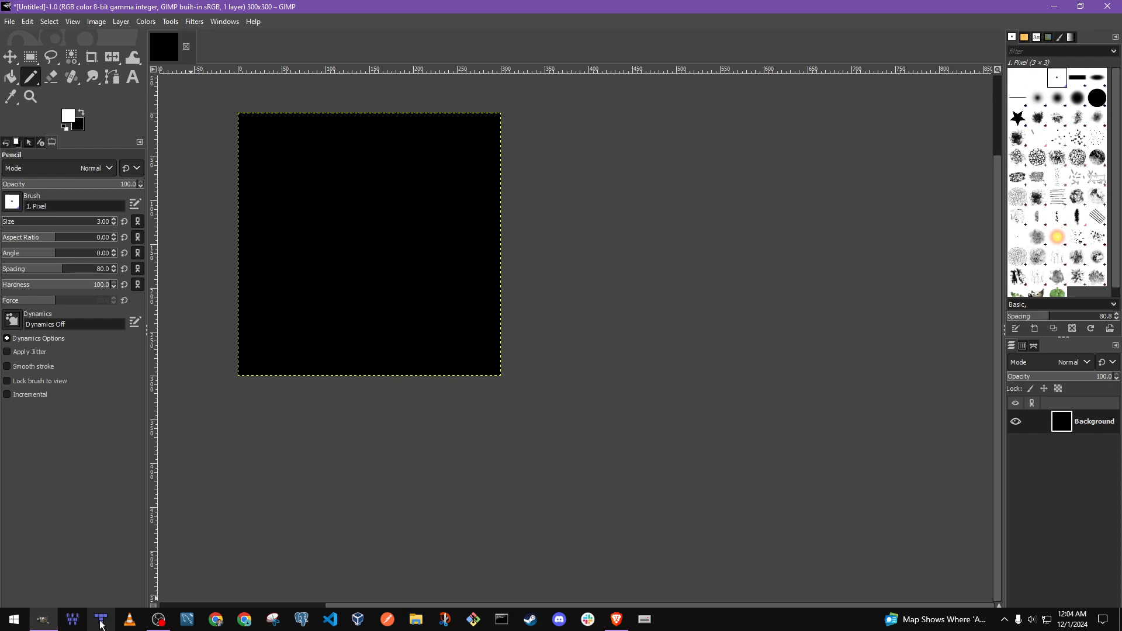
Switch to Tiled, maximize its window and open the map 17_32.tmx.
left_click(101, 625)
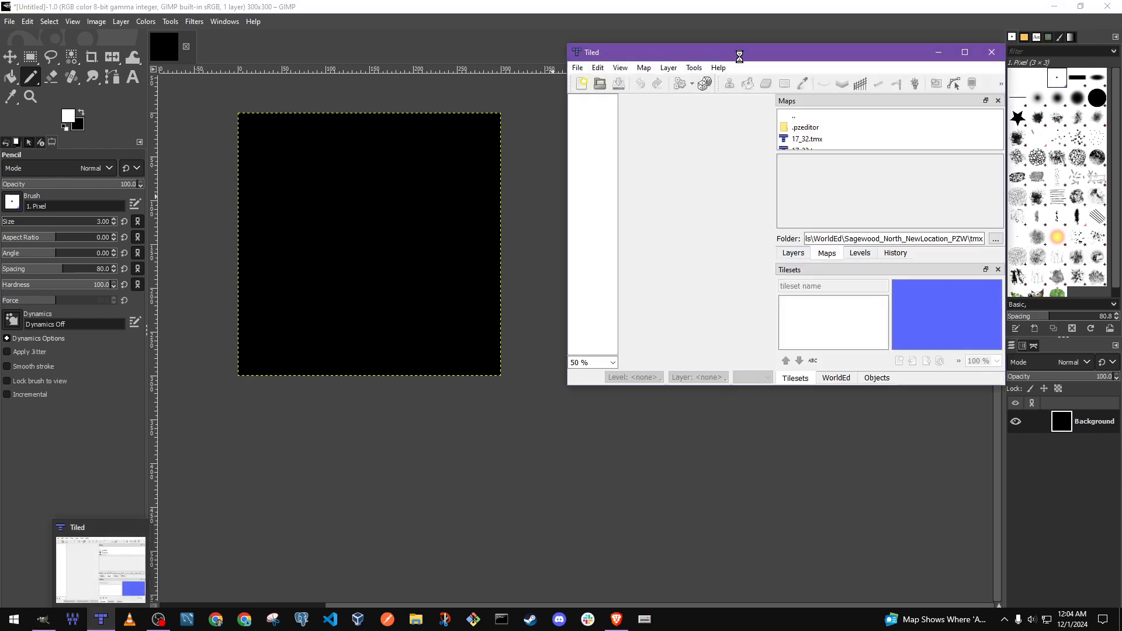
double_click(774, 54)
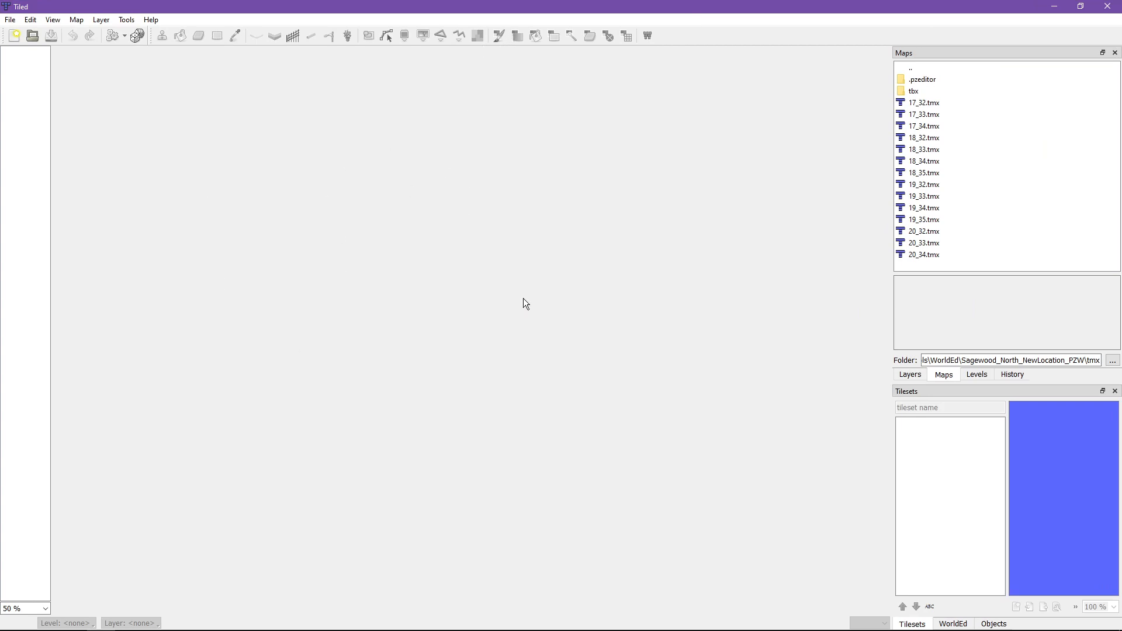
left_click(934, 104)
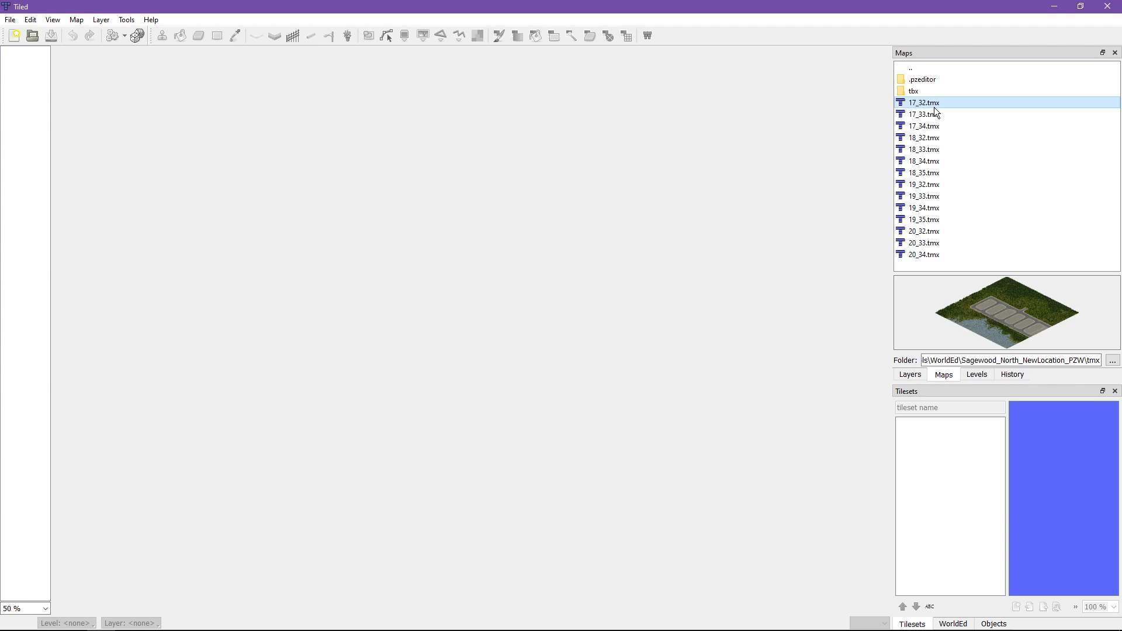
left_click_drag(934, 104, 506, 141)
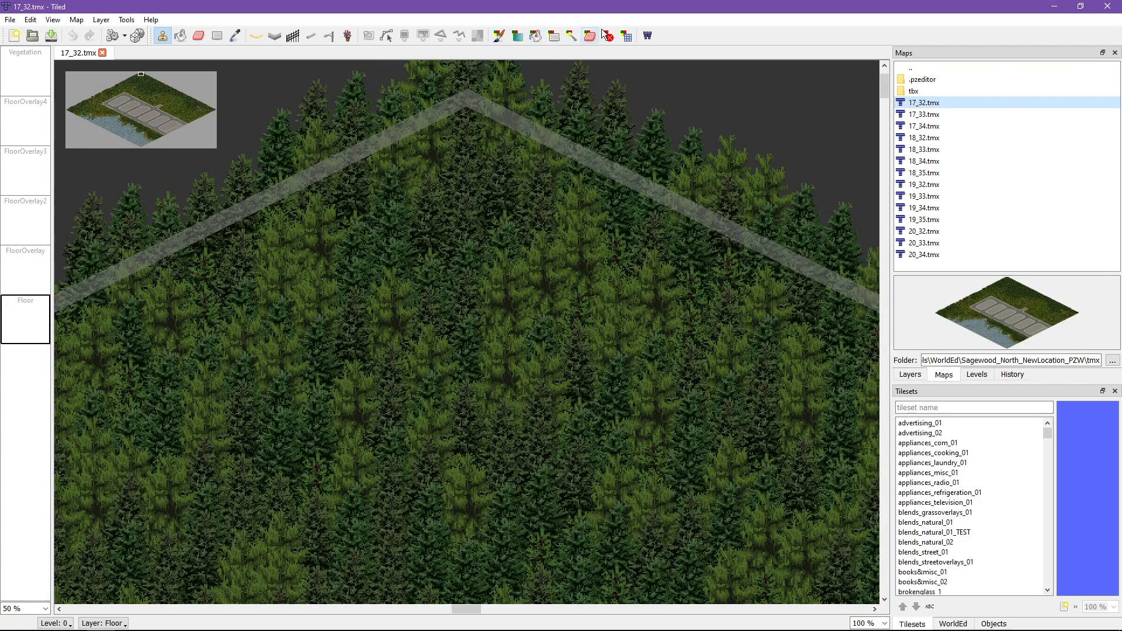
Open the BMP Tool rules, enlarge the window and place it over the middle of the map.
left_click(501, 36)
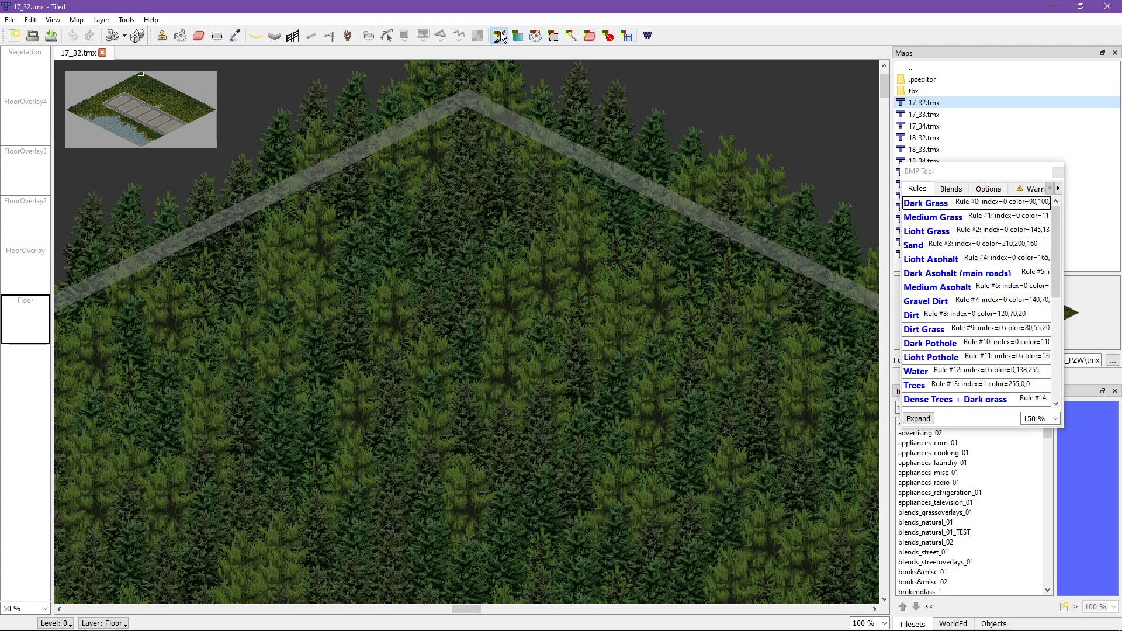
left_click_drag(976, 177, 420, 140)
left_click_drag(515, 393, 718, 543)
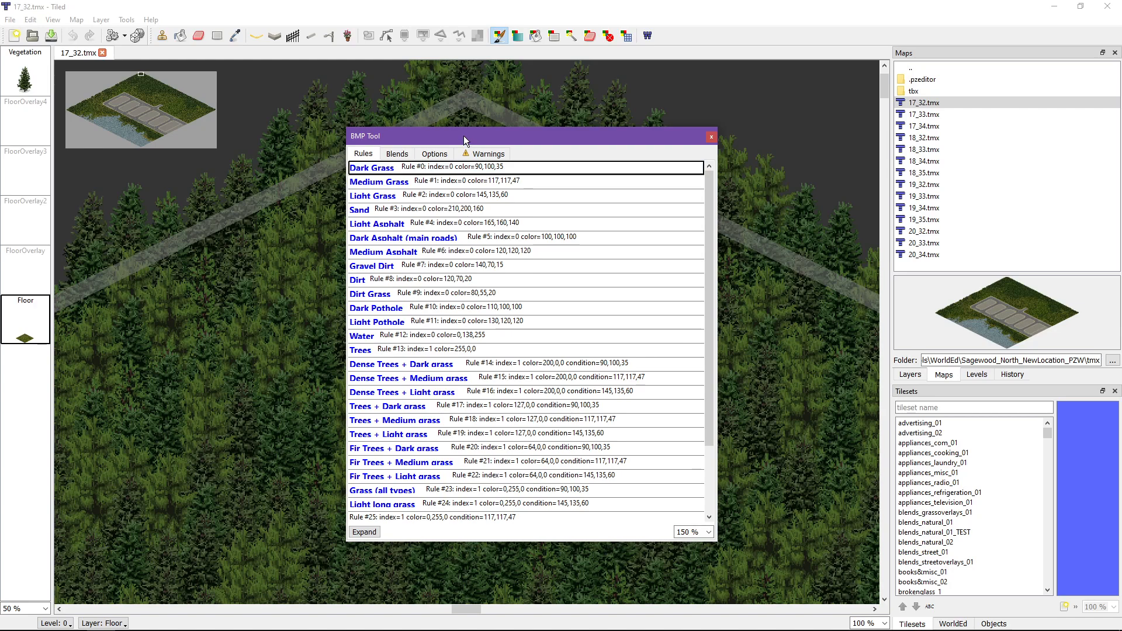
left_click_drag(465, 136, 535, 115)
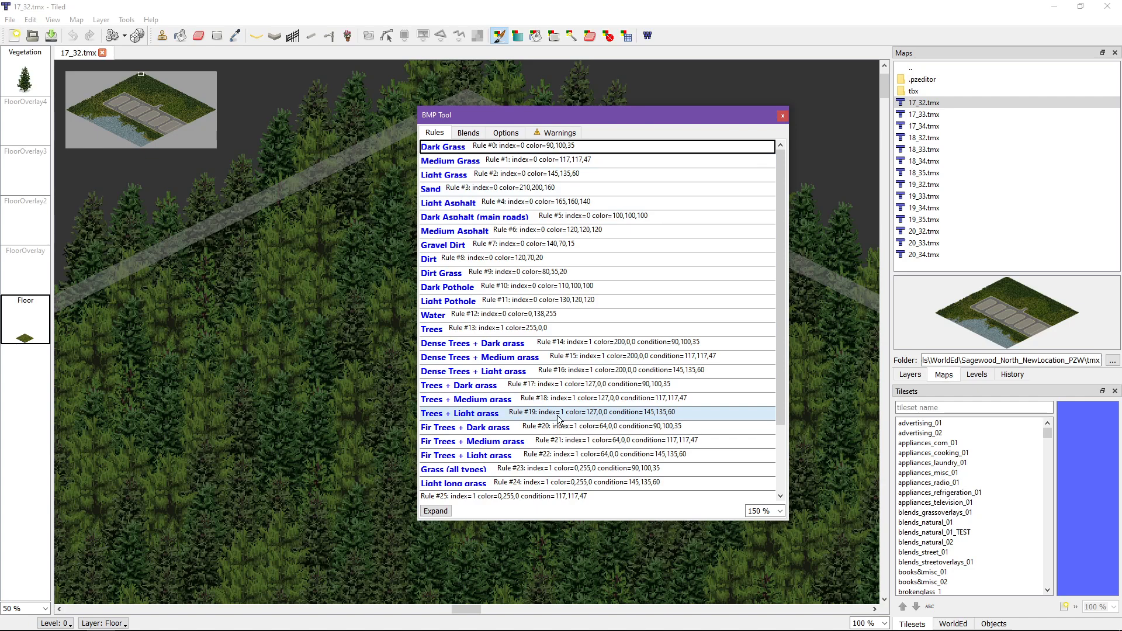
Look through the BMP Tool rules, including Water, Light long grass and Dark Grass, and close Tiled.
left_click(433, 317)
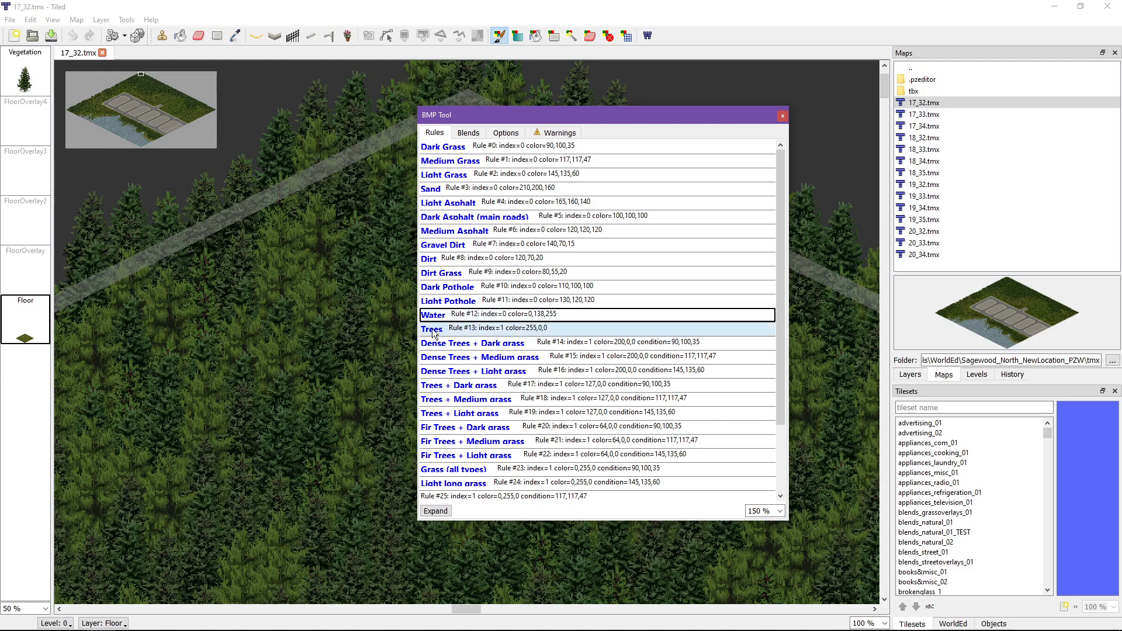
left_click(383, 349)
left_click(471, 485)
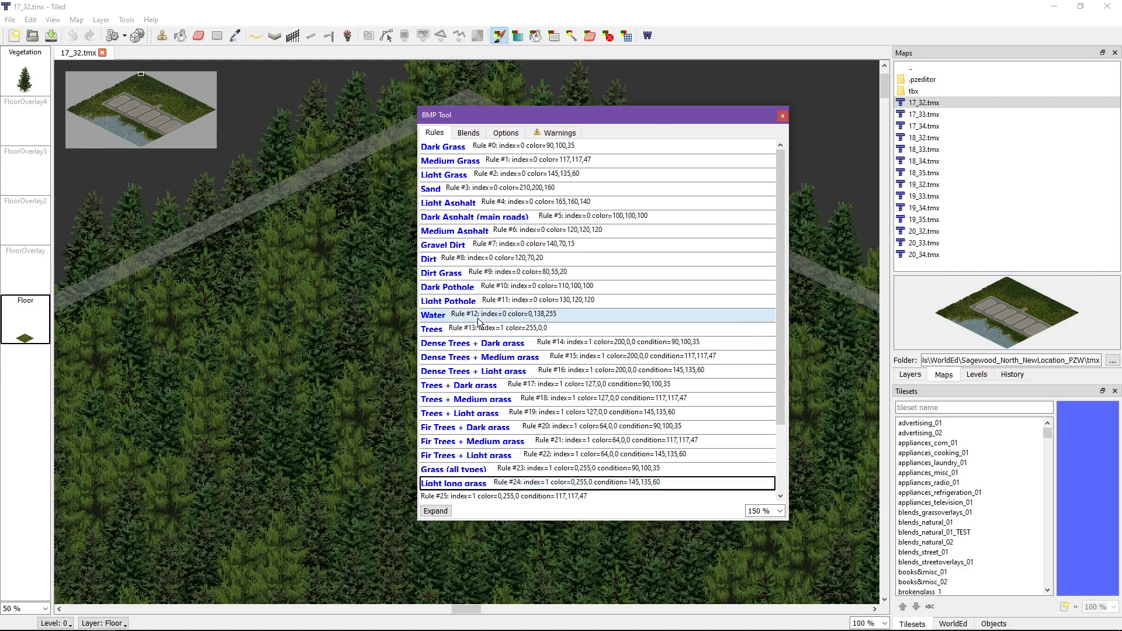
left_click(472, 149)
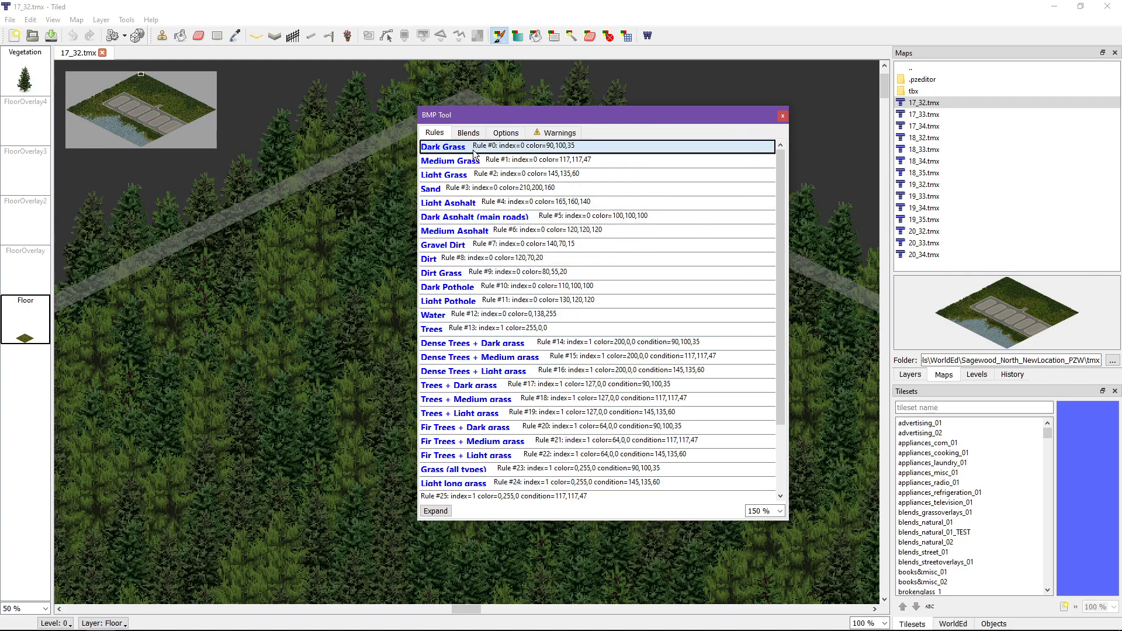
left_click(783, 116)
left_click(1108, 7)
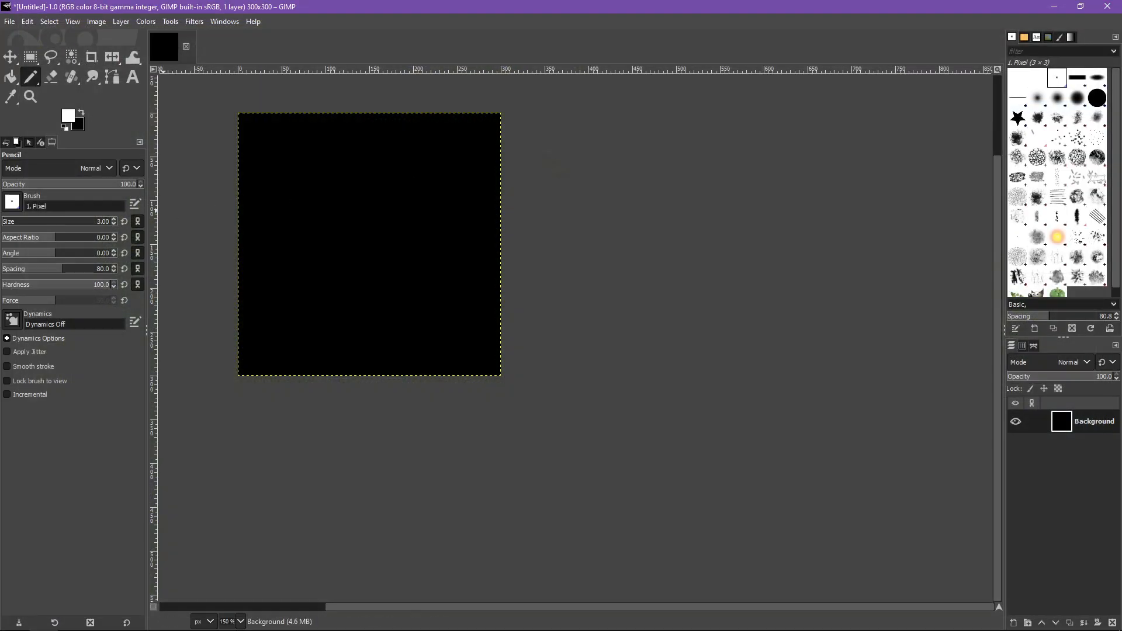
Switch to the Indie Stone forum guide in the browser and highlight the Base Map Colours list from Dark Grass to Water.
left_click(521, 5)
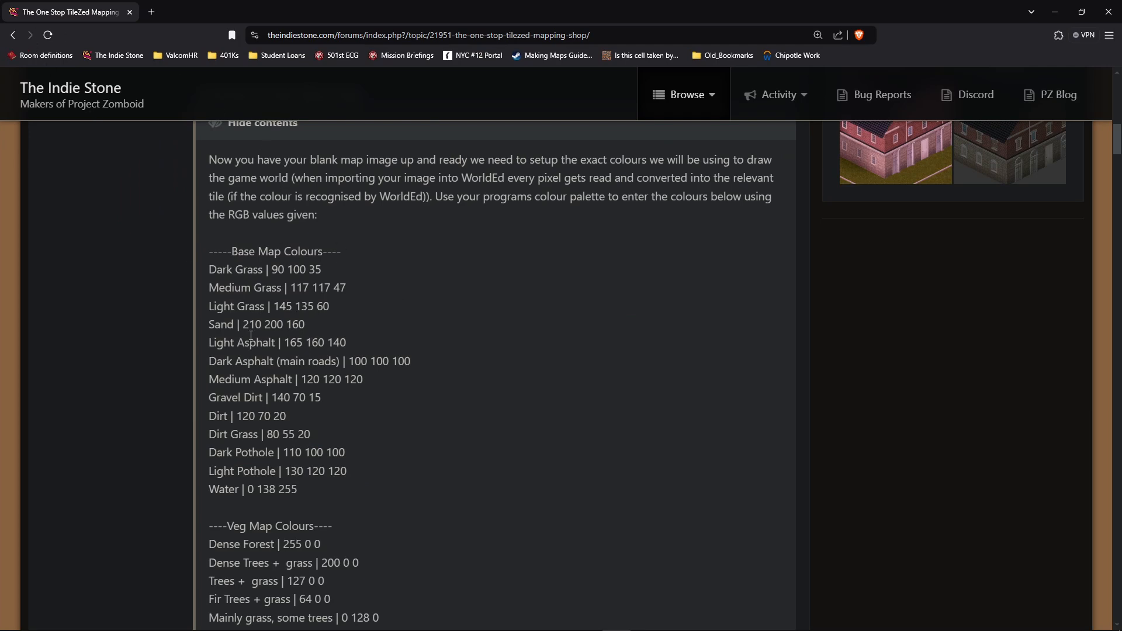
scroll(256, 299, "up", 4)
scroll(255, 299, "down", 4)
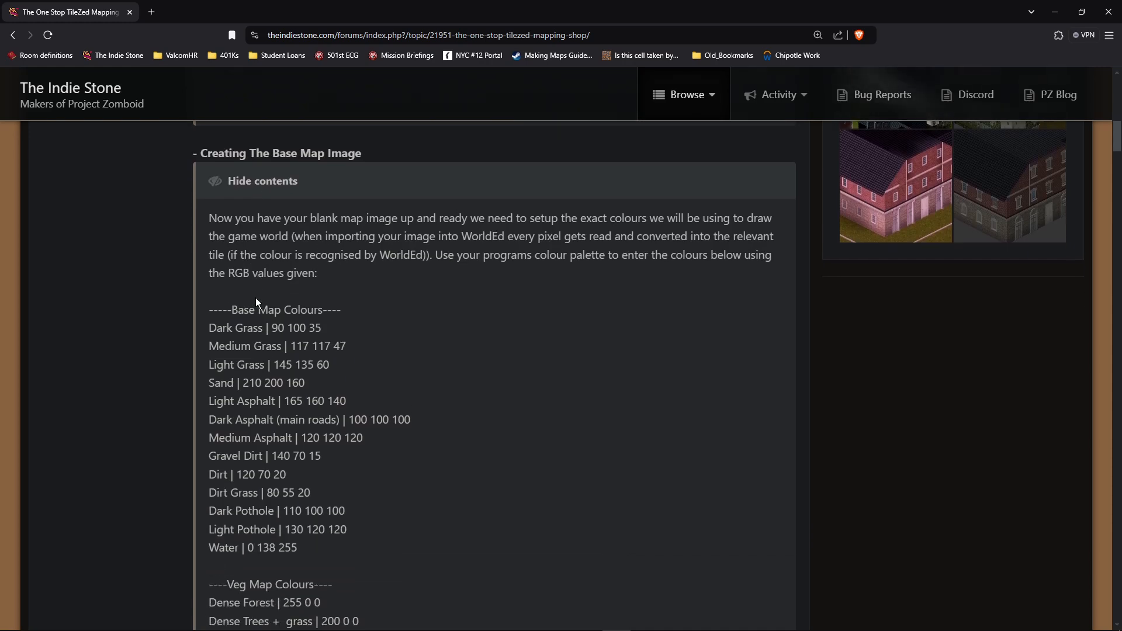
left_click_drag(214, 247, 335, 501)
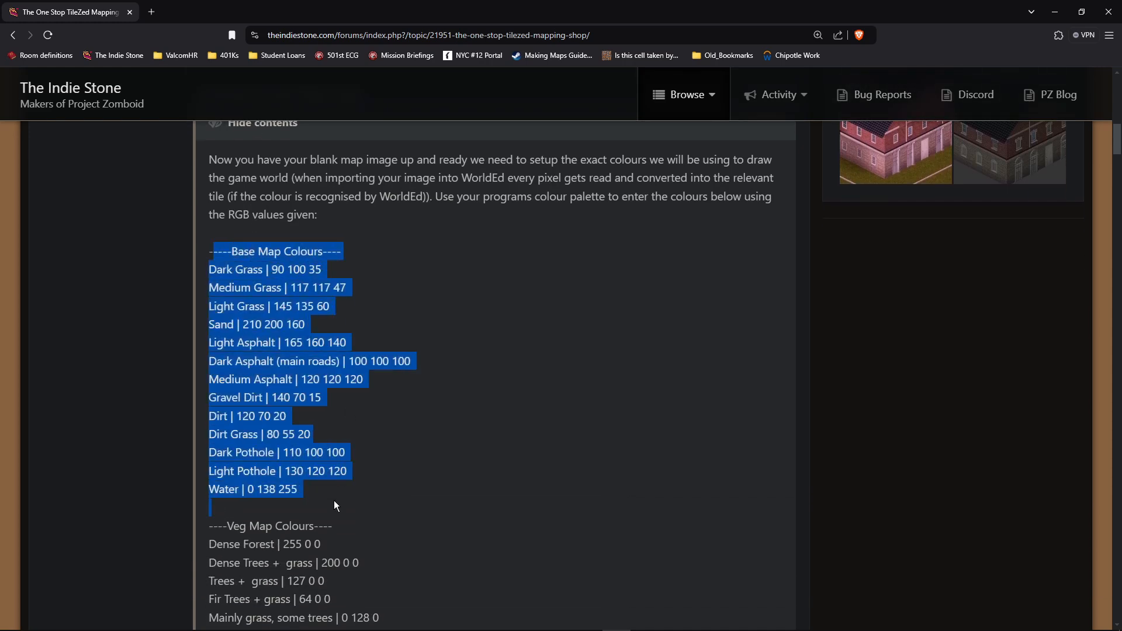
Look through the Veg Map Colours list from Dense Forest to None and compare it with the Base Map Colours list in the guide.
left_click(352, 470)
scroll(352, 470, "down", 5)
scroll(345, 395, "up", 1)
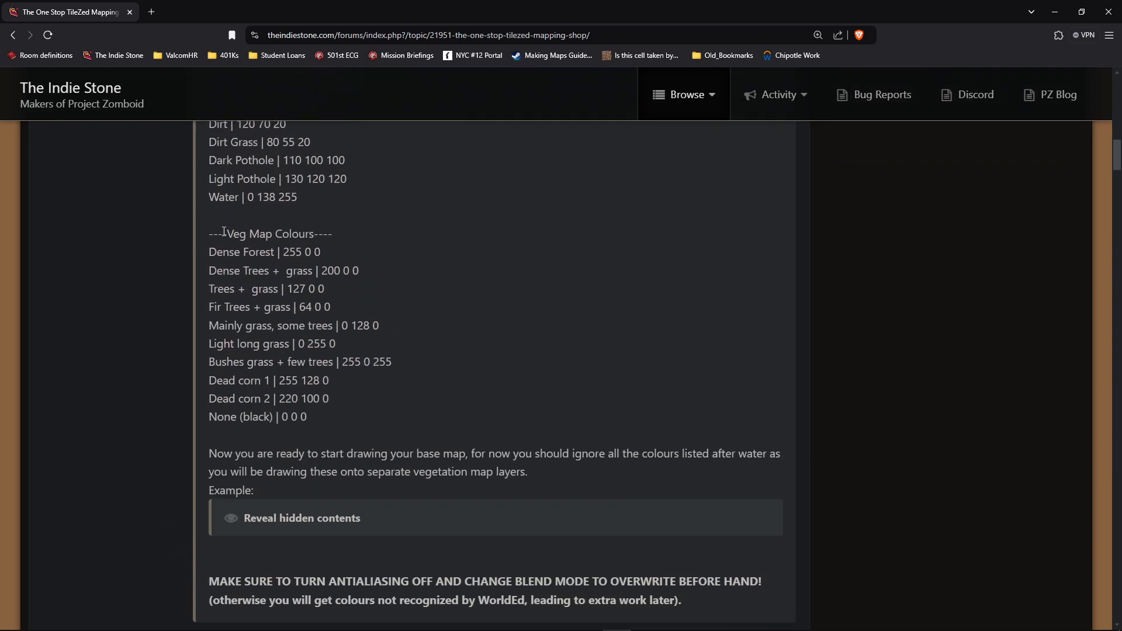
left_click_drag(212, 234, 394, 398)
left_click(398, 403)
scroll(397, 402, "up", 4)
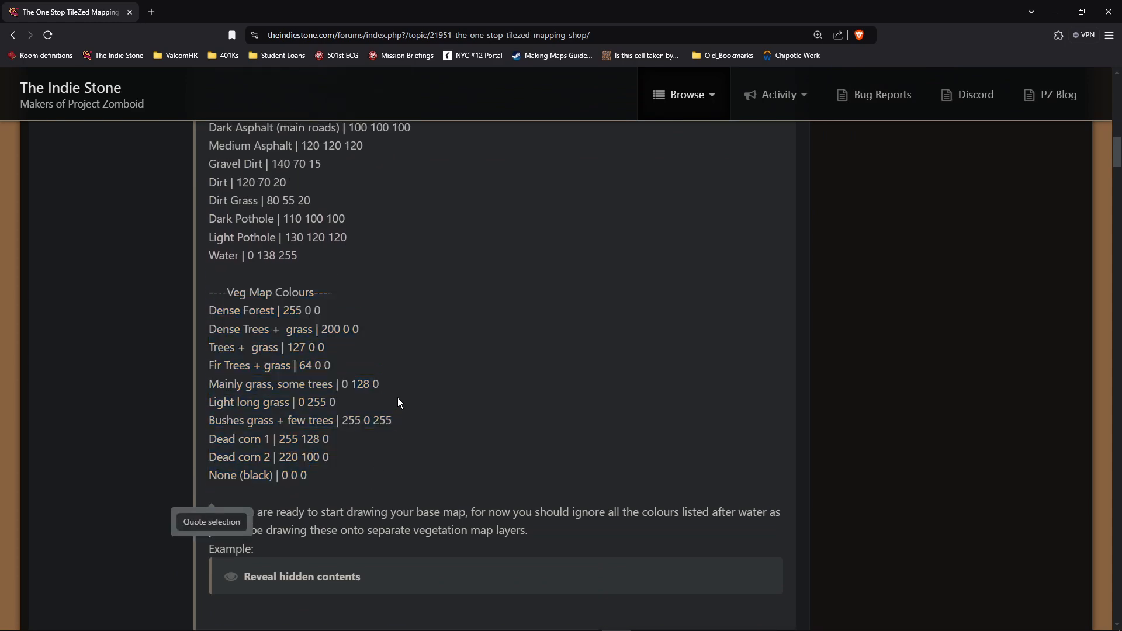
left_click_drag(301, 436, 211, 193)
left_click(437, 275)
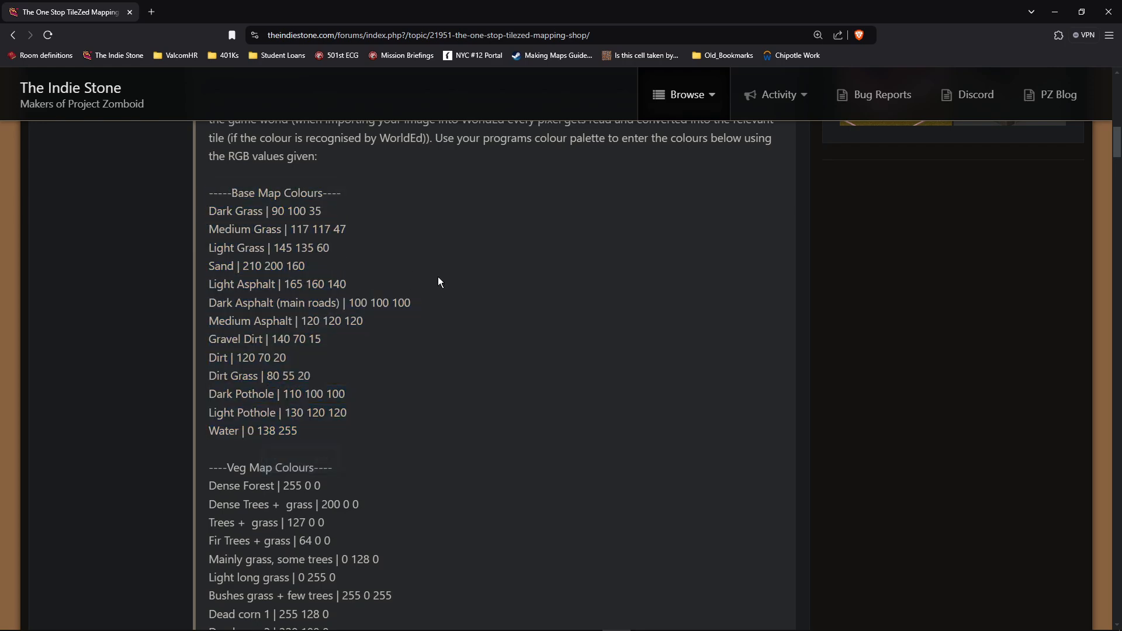
Switch to GIMP and set the foreground colour to the Dark Grass RGB value 90, 100, 35.
left_click_drag(345, 8, 344, 0)
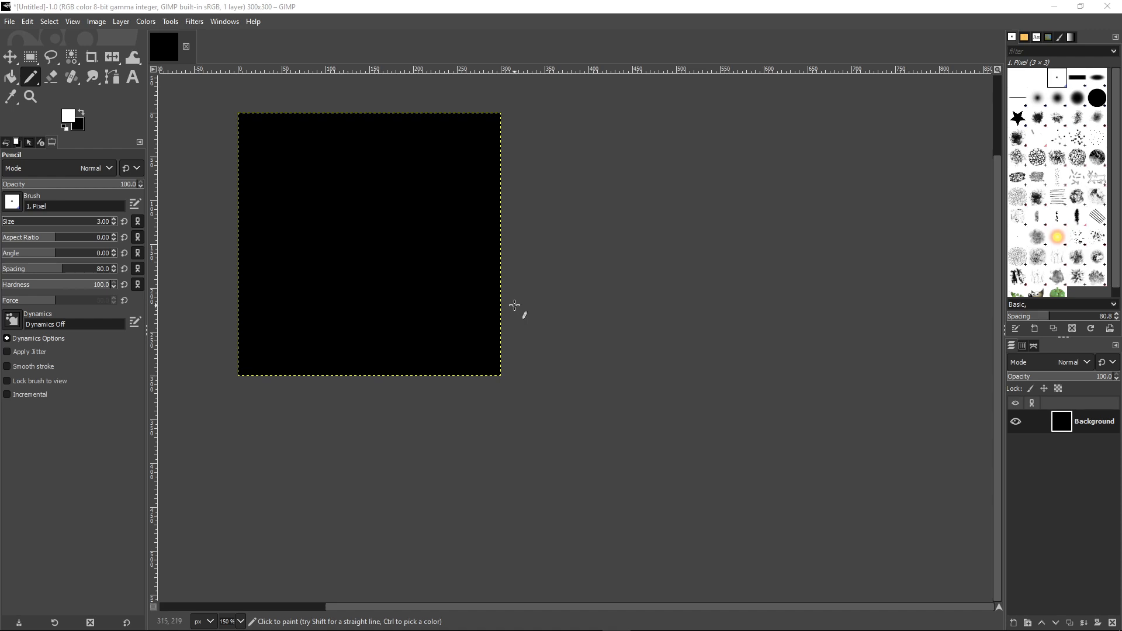
left_click(202, 5)
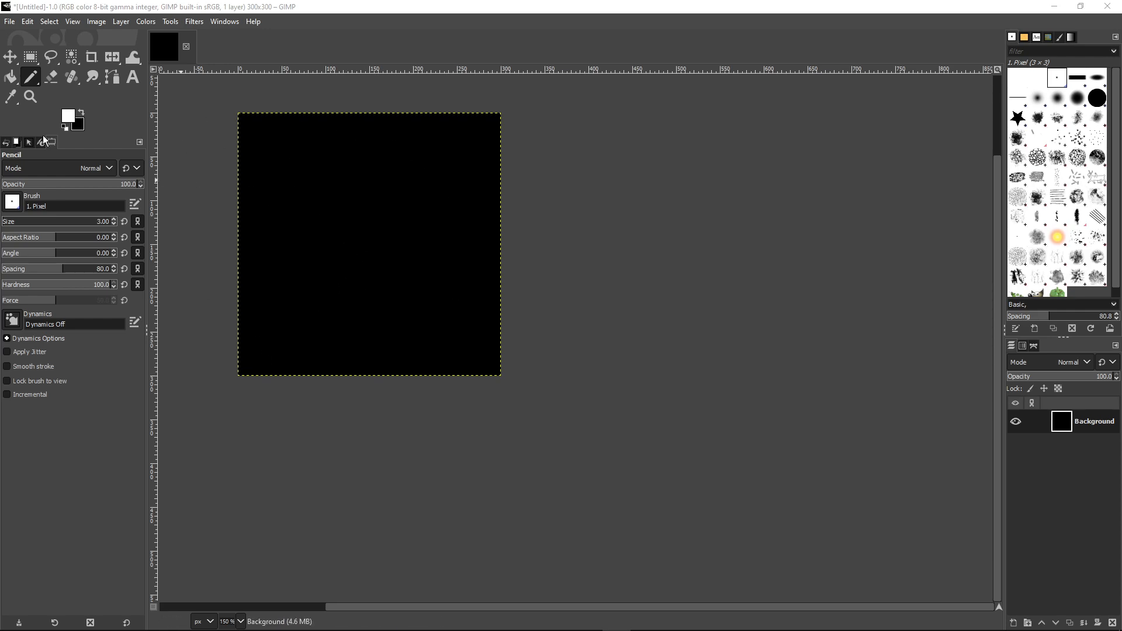
left_click(67, 119)
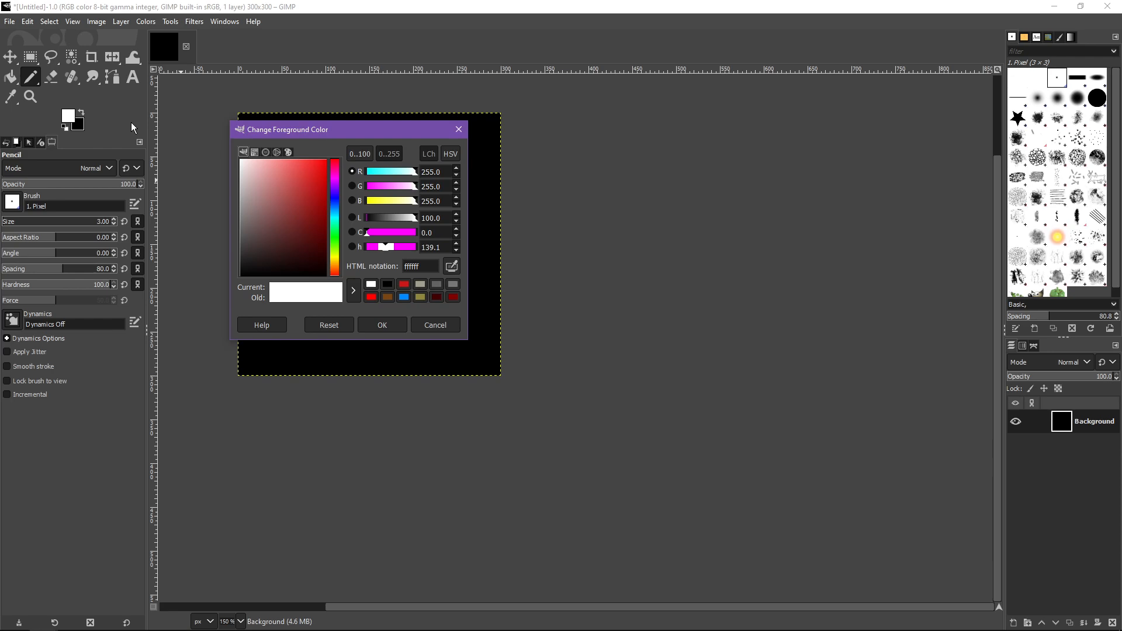
left_click_drag(448, 172, 405, 172)
key("Tab")
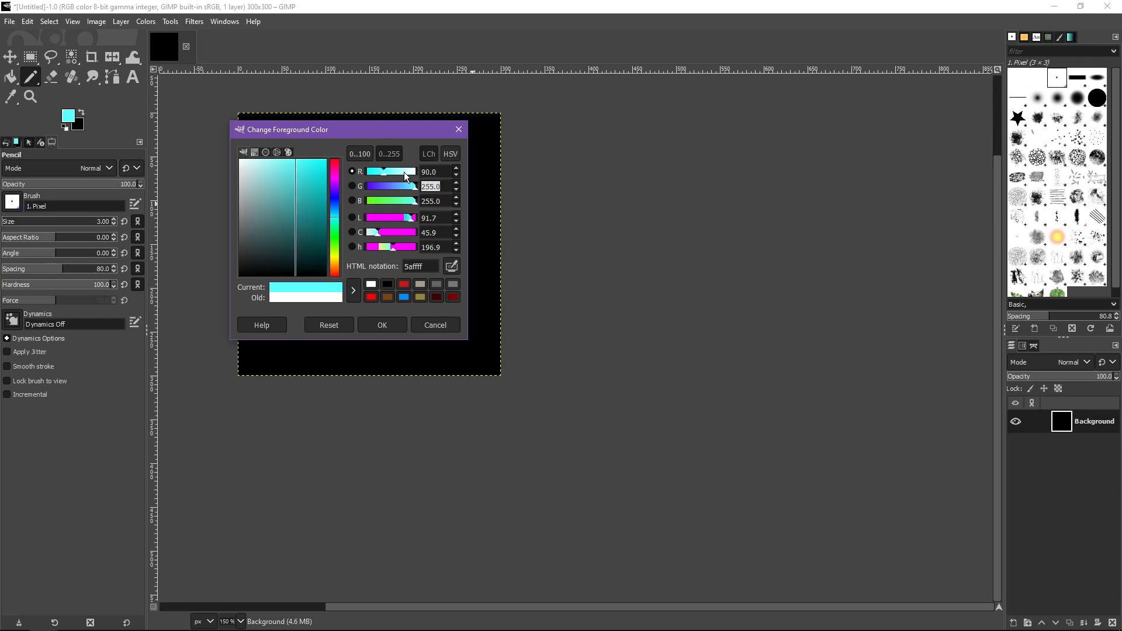
key("Tab")
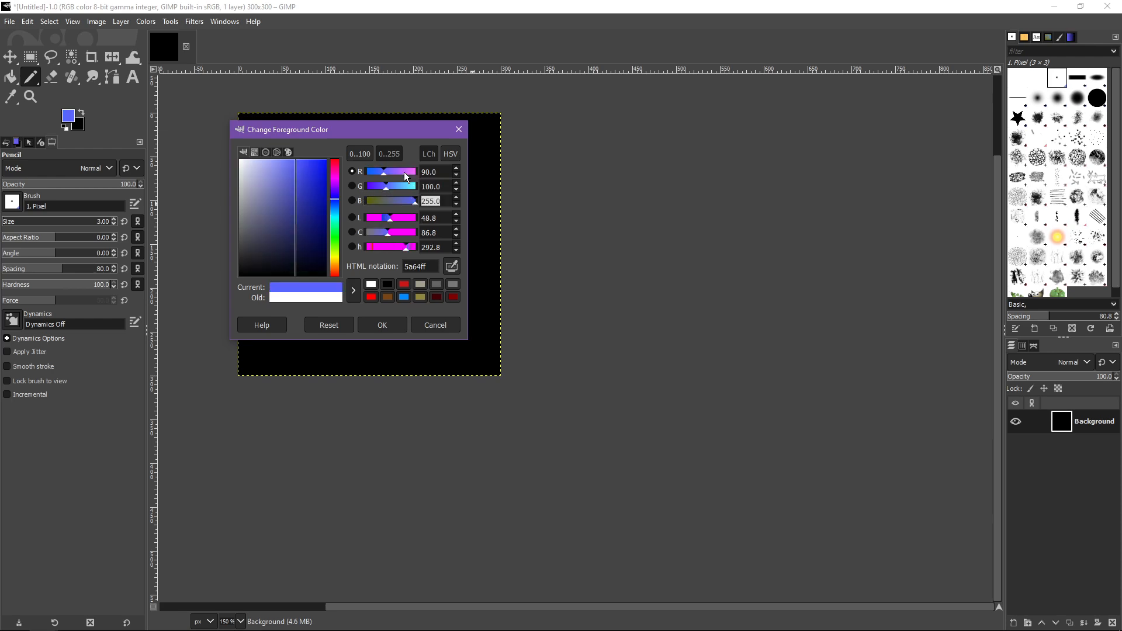
type("35")
key("Tab")
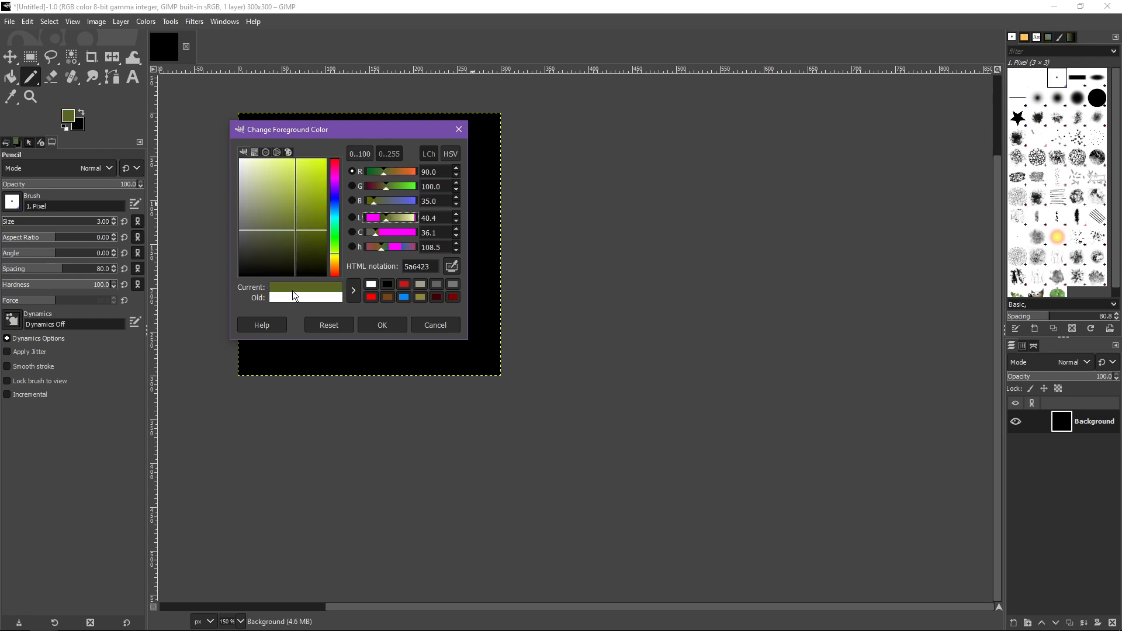
left_click(377, 322)
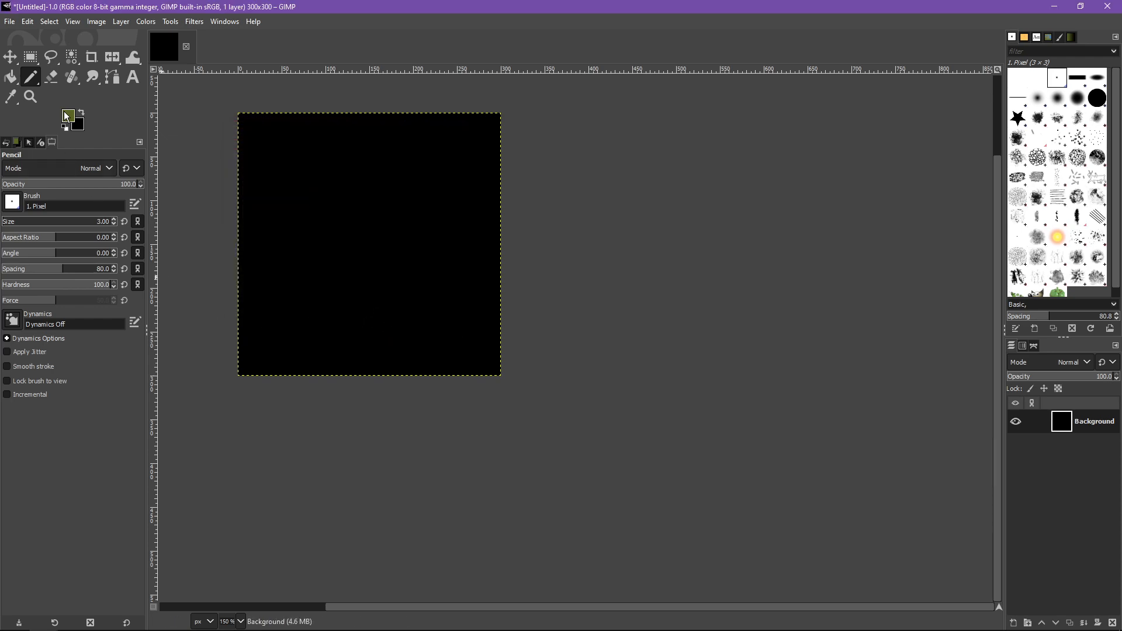
Bucket-fill the Background layer with the foreground dark green and rename the layer Dark_Grass.
left_click(10, 76)
left_click(437, 264)
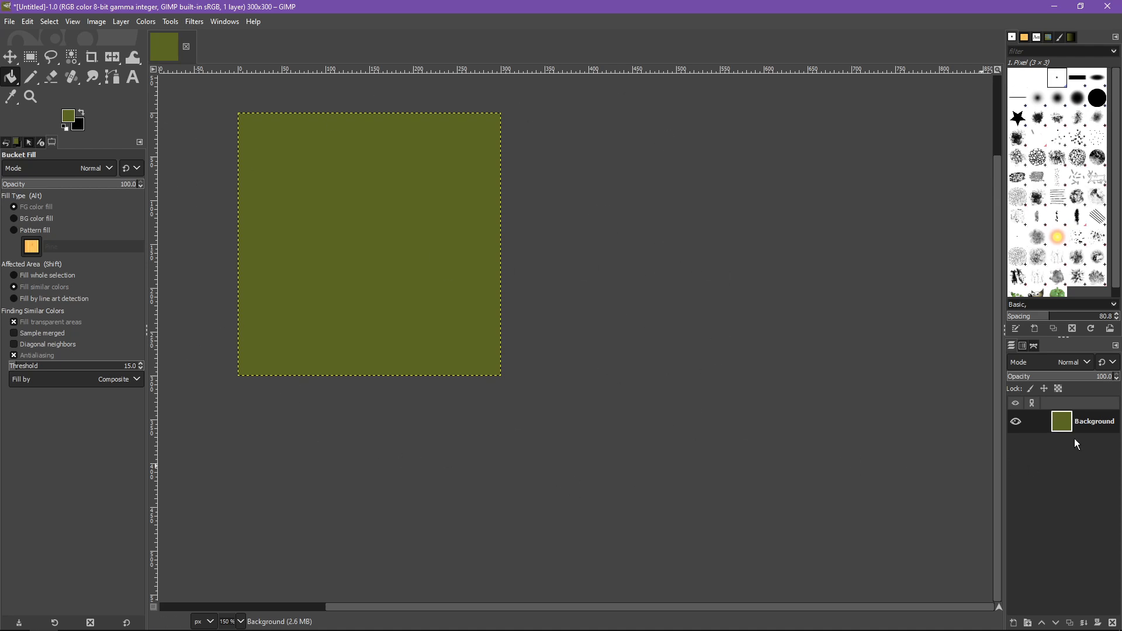
double_click(1092, 421)
type("Dark")
type("_Gre")
type("ss")
key("Return")
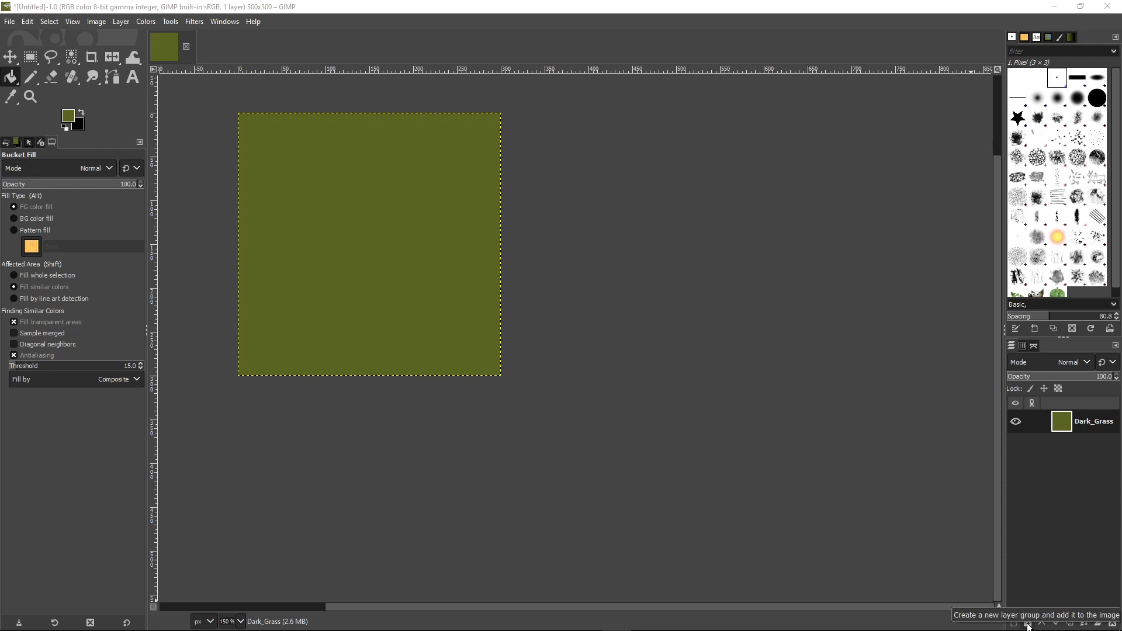
Create a layer group named Base and move the Dark_Grass layer into it.
left_click(1028, 624)
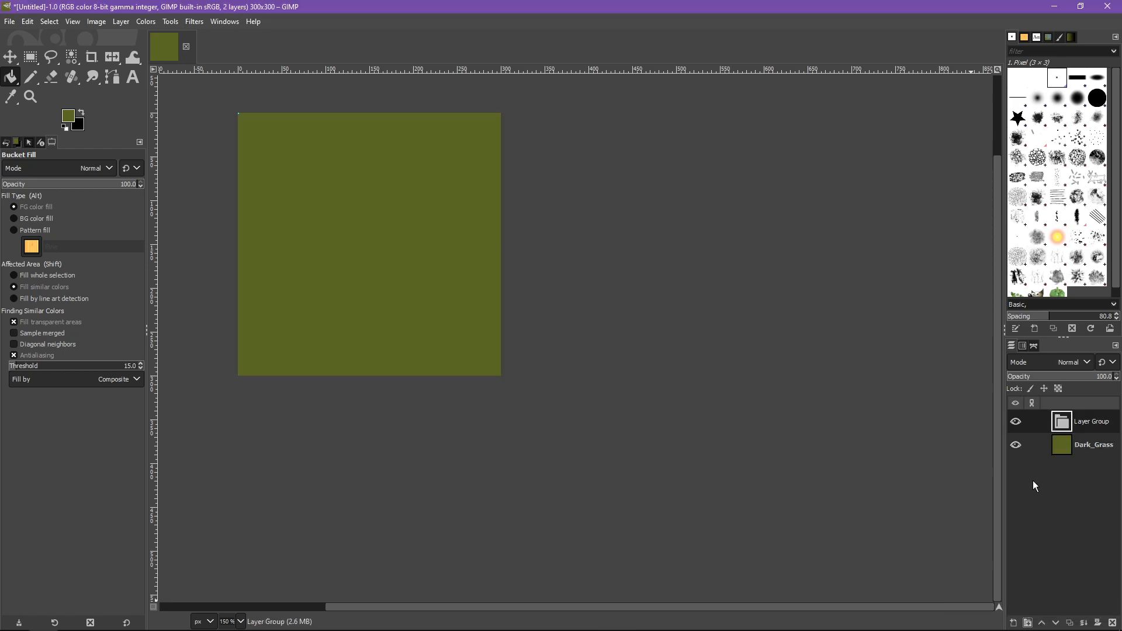
double_click(1084, 424)
type("Base")
key("Return")
left_click_drag(1068, 454, 1084, 429)
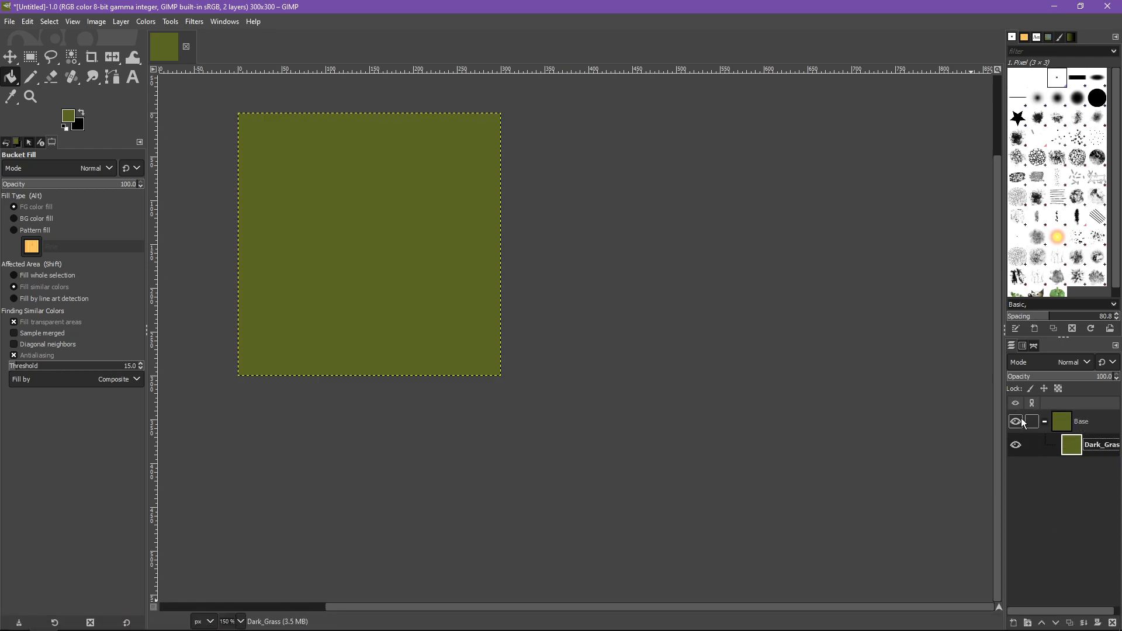
Collapse and re-expand the Base layer group, and toggle its visibility off and back on.
left_click(1044, 421)
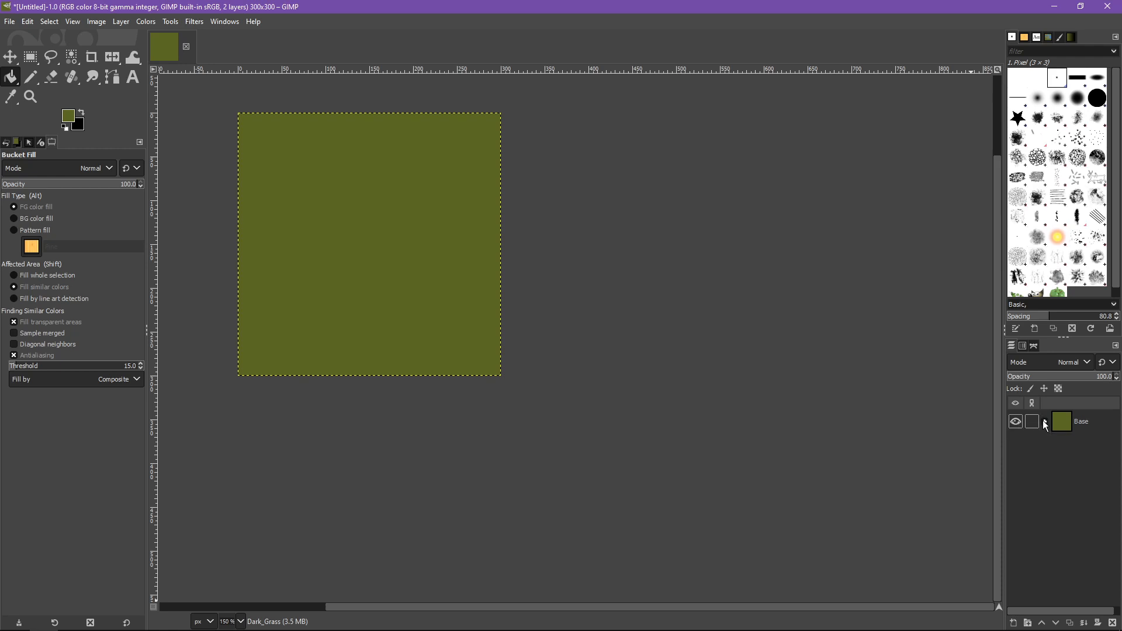
left_click(1044, 420)
left_click(1016, 422)
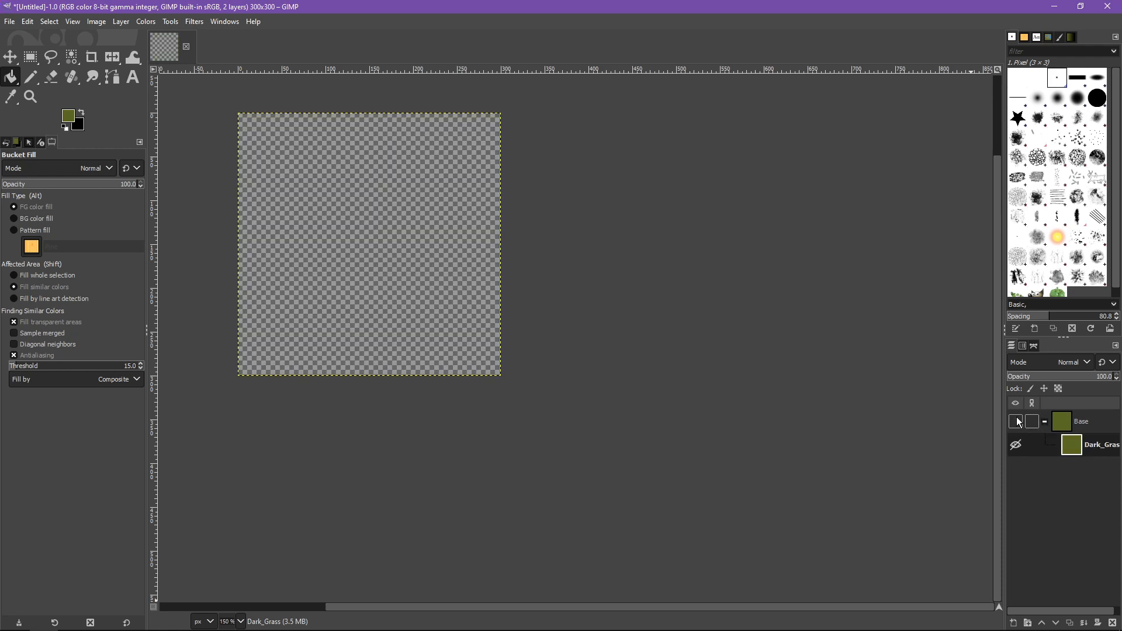
left_click(1016, 418)
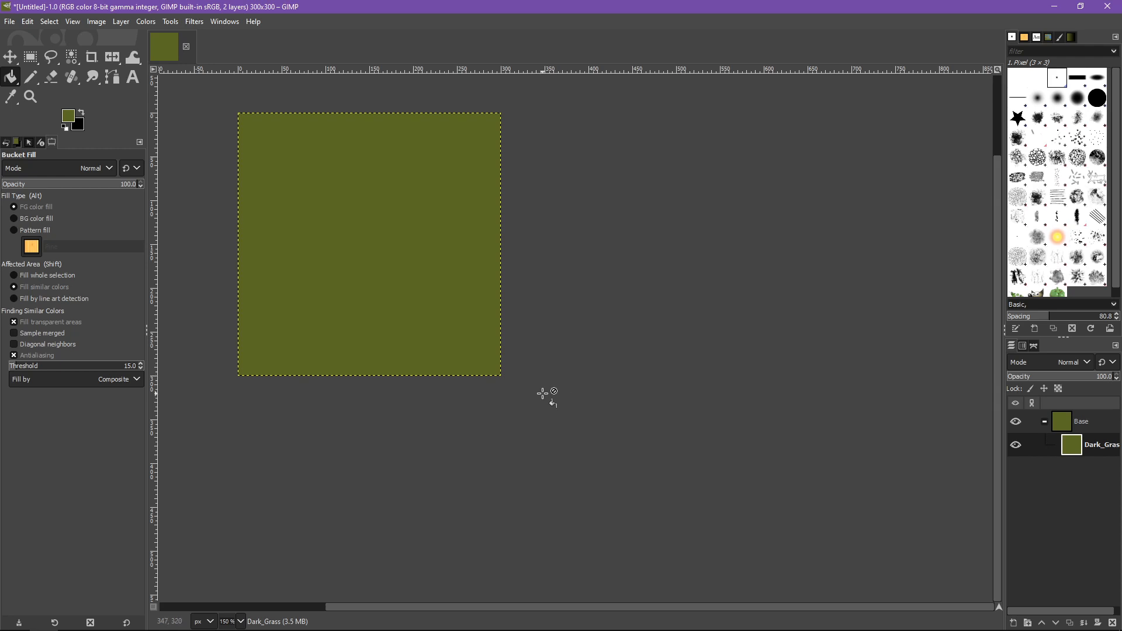
Activate the Rectangle Select tool and clear any selection on the empty canvas beside the map.
left_click(30, 57)
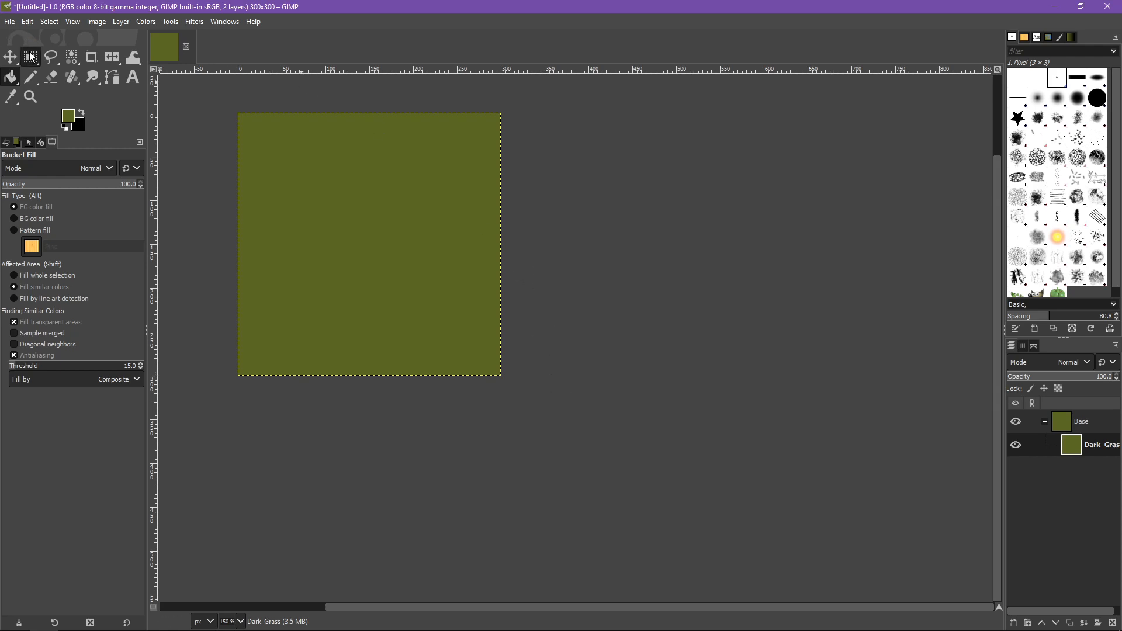
left_click(720, 237)
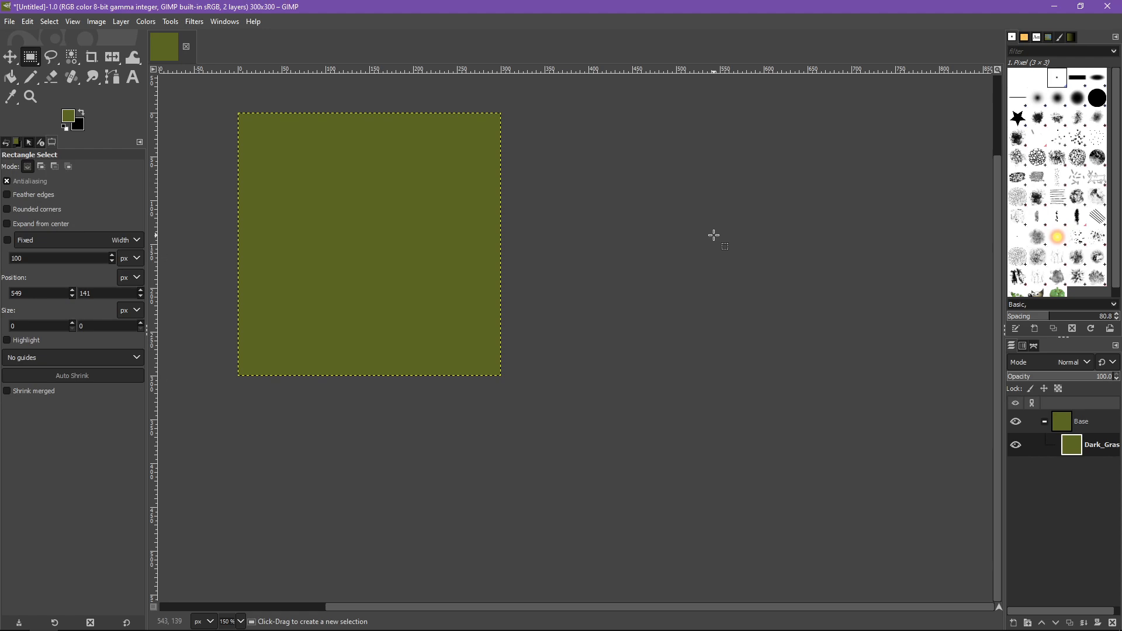